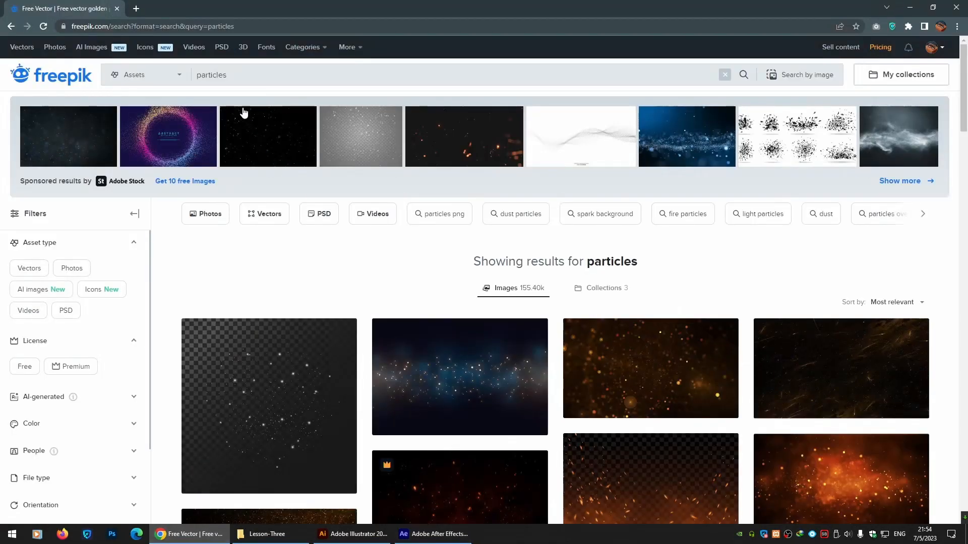
Open the golden particles blurred decorative background vector from the particles search results.
left_click_drag(241, 77, 197, 78)
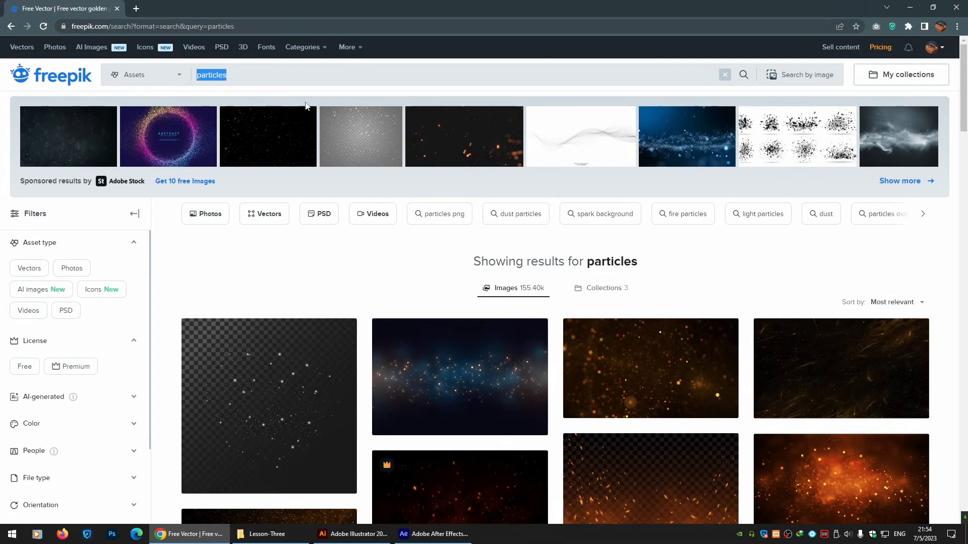
left_click_drag(965, 67, 965, 126)
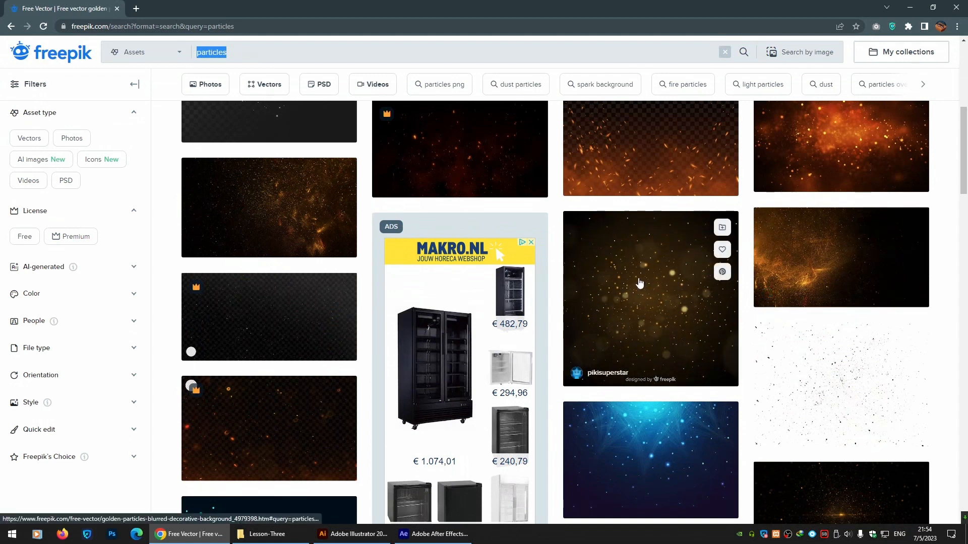
left_click(639, 283)
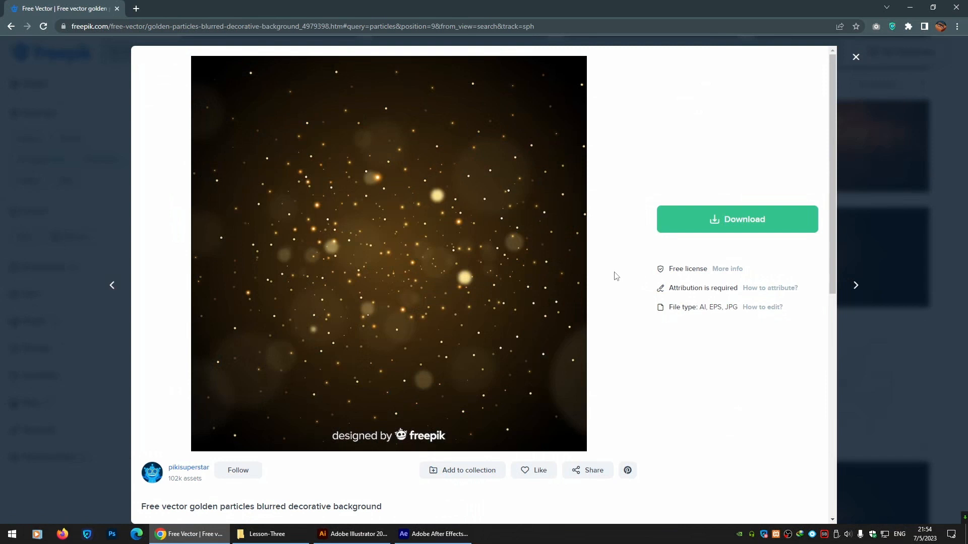
Download the vector as a free download with attribution.
left_click(738, 222)
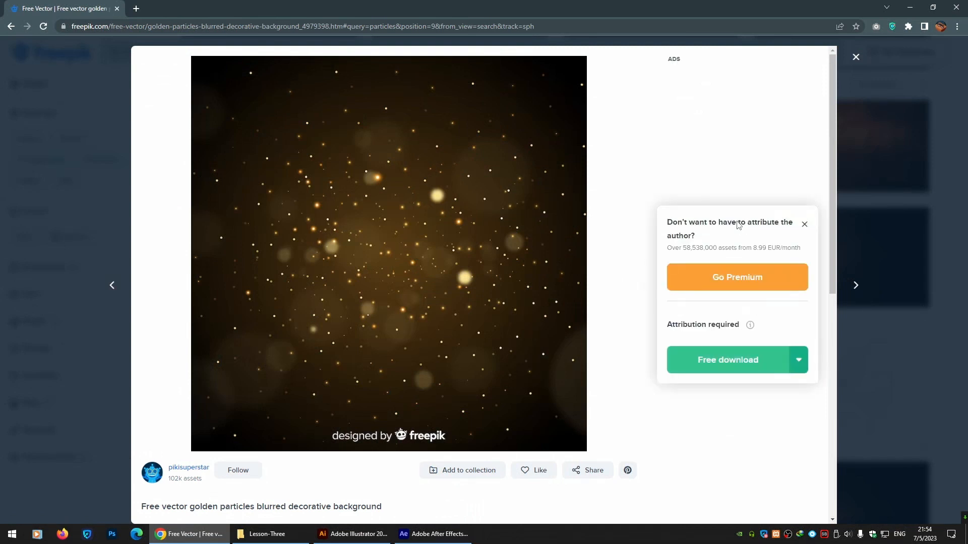
left_click(729, 362)
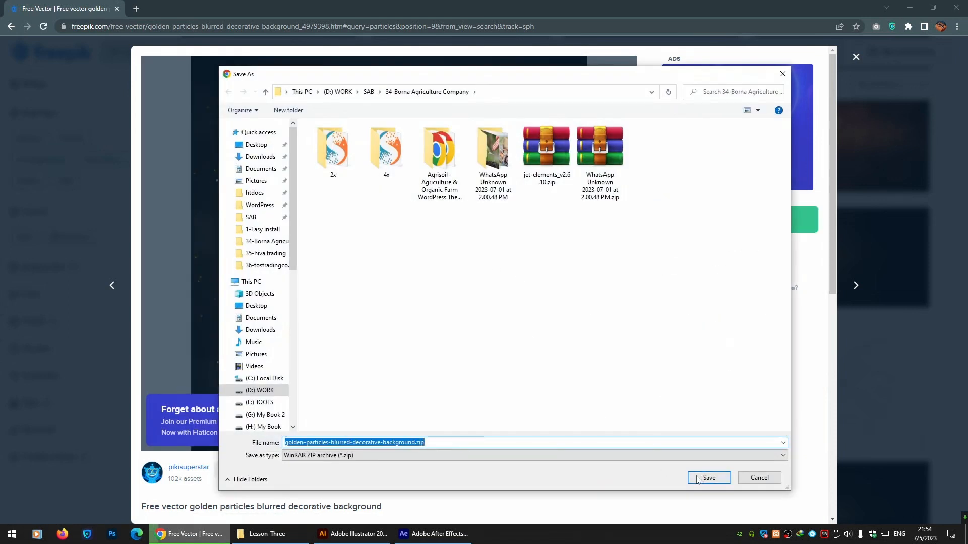
left_click(697, 480)
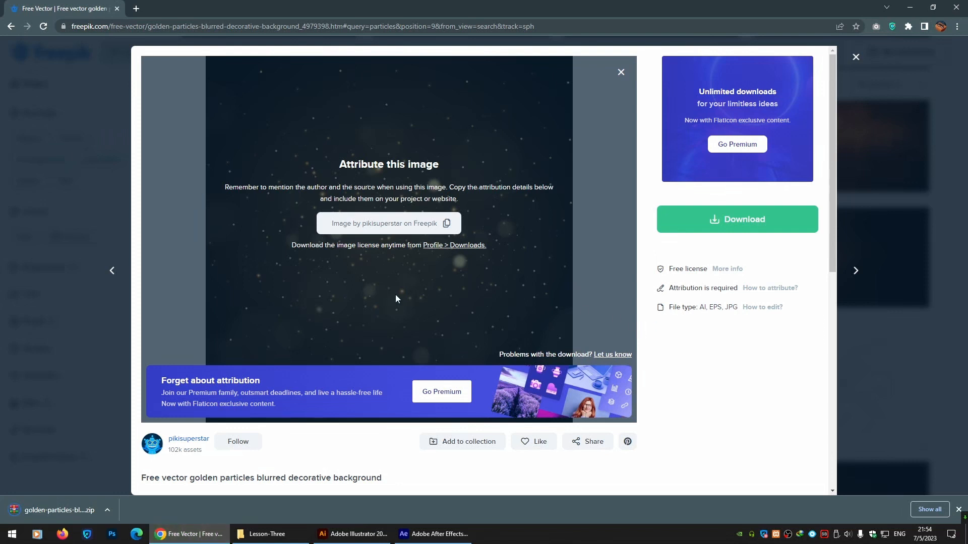
Open 2625005.ai from the downloaded zip archive, discarding the embedded color profile.
left_click(69, 513)
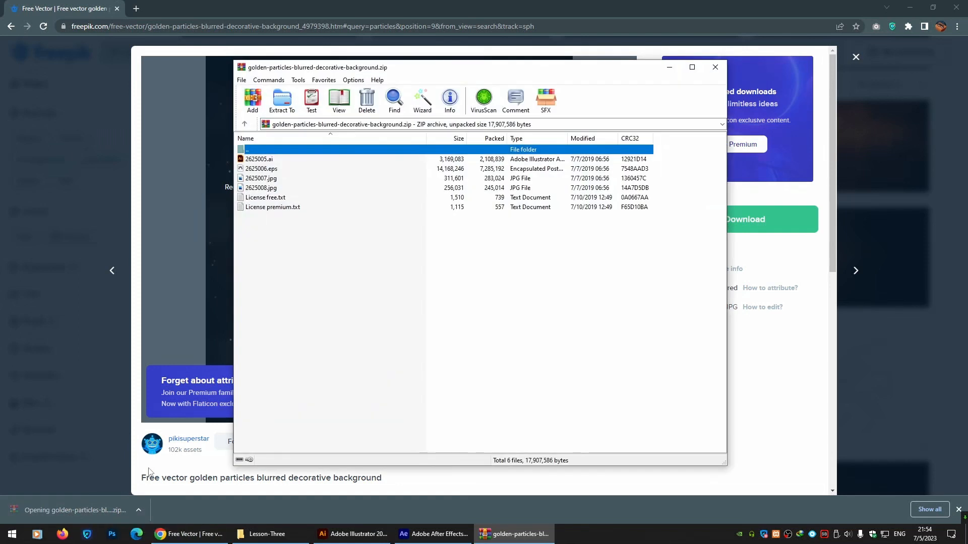
left_click(263, 160)
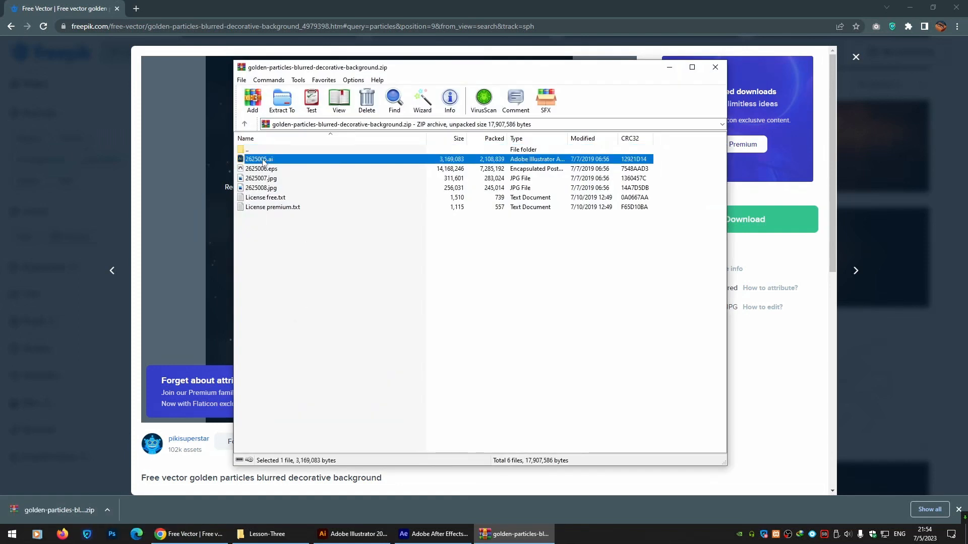
double_click(262, 159)
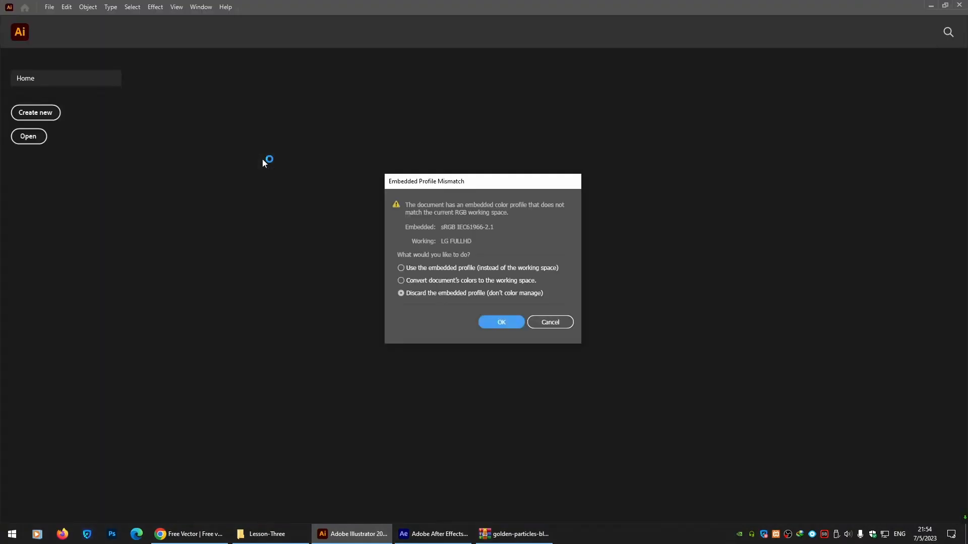
left_click(502, 323)
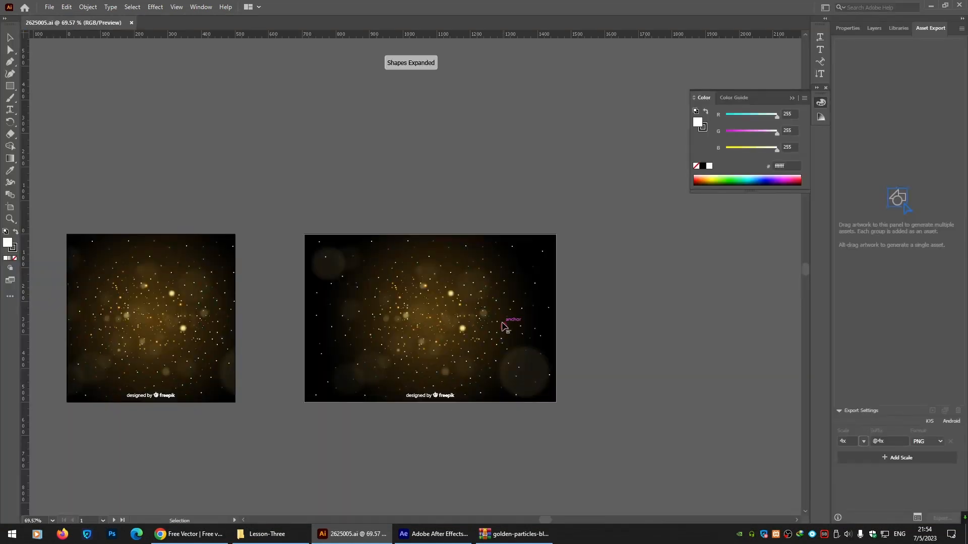
Collapse the Color panel and ungroup the particle artwork on the larger artboard.
left_click(493, 334)
key("a")
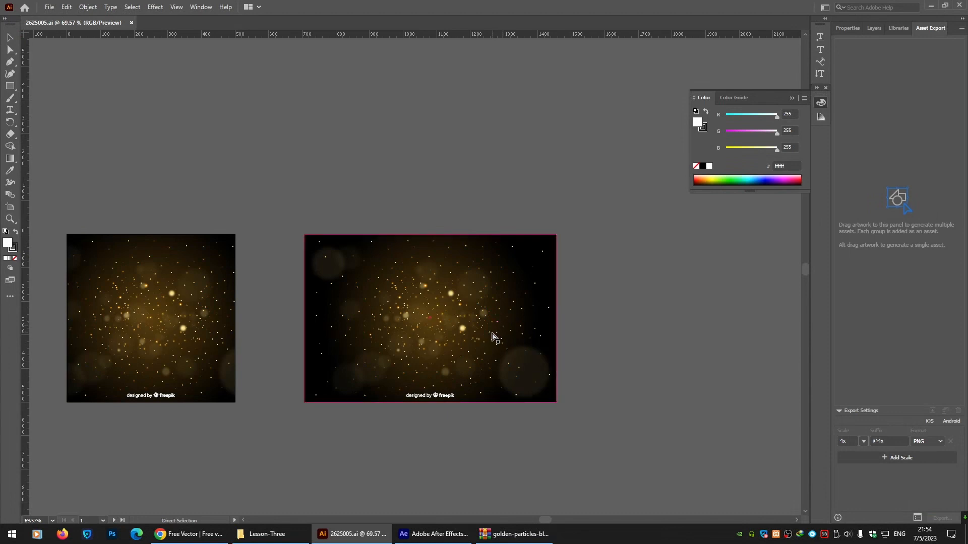
key("ctrl+plus")
key("ctrl+plus")
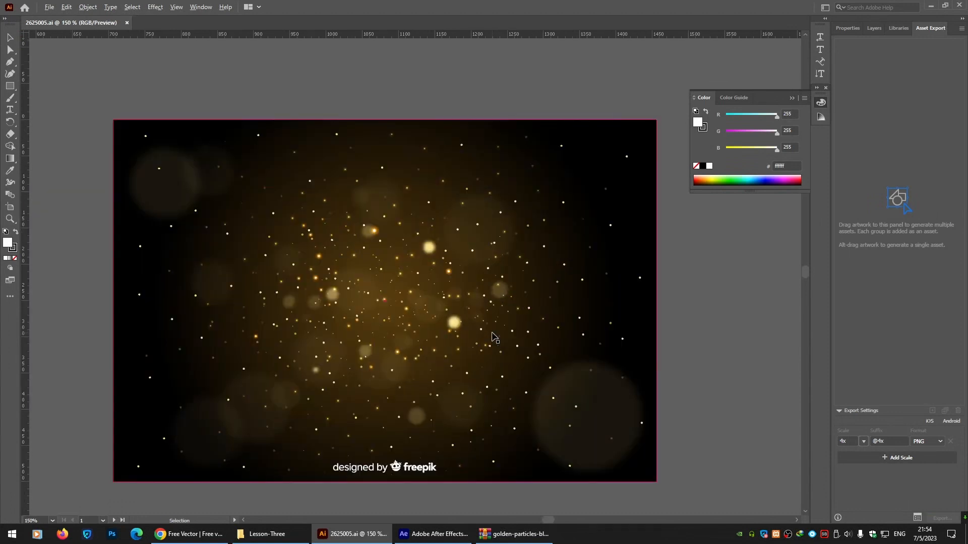
key("space")
left_click_drag(436, 264, 469, 221)
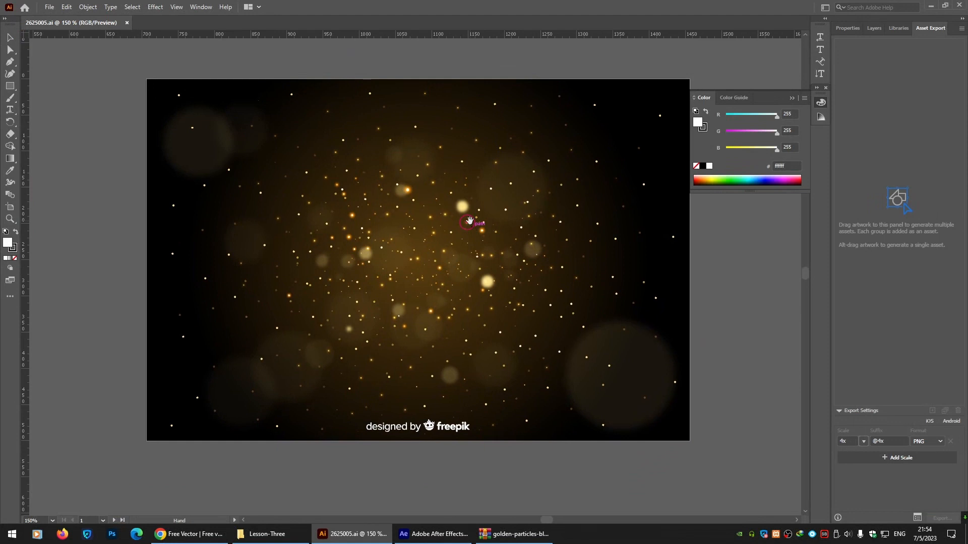
left_click(820, 105)
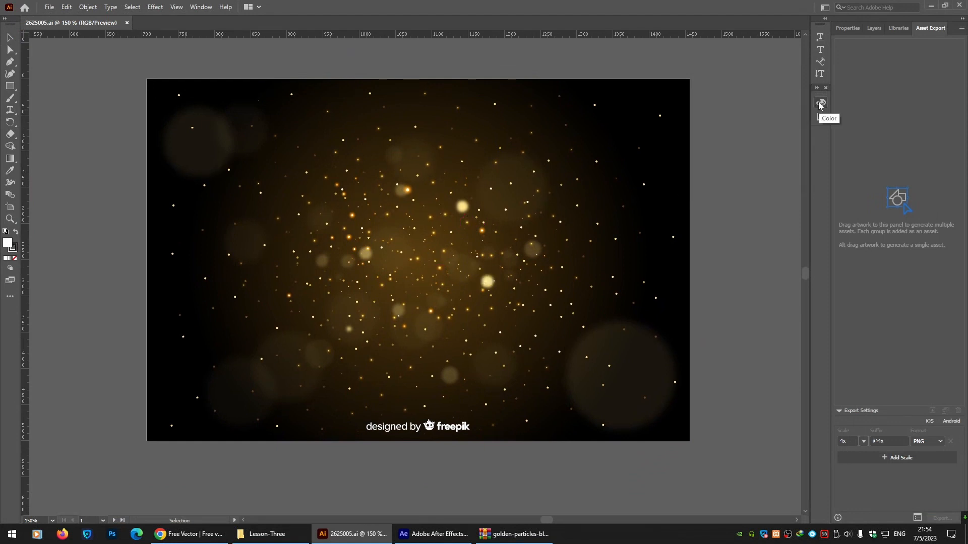
left_click(267, 169)
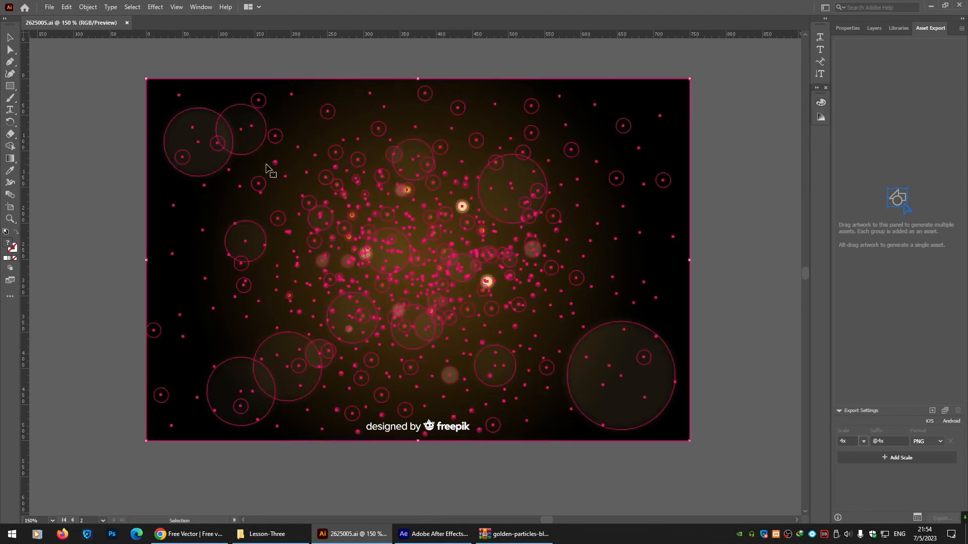
right_click(267, 169)
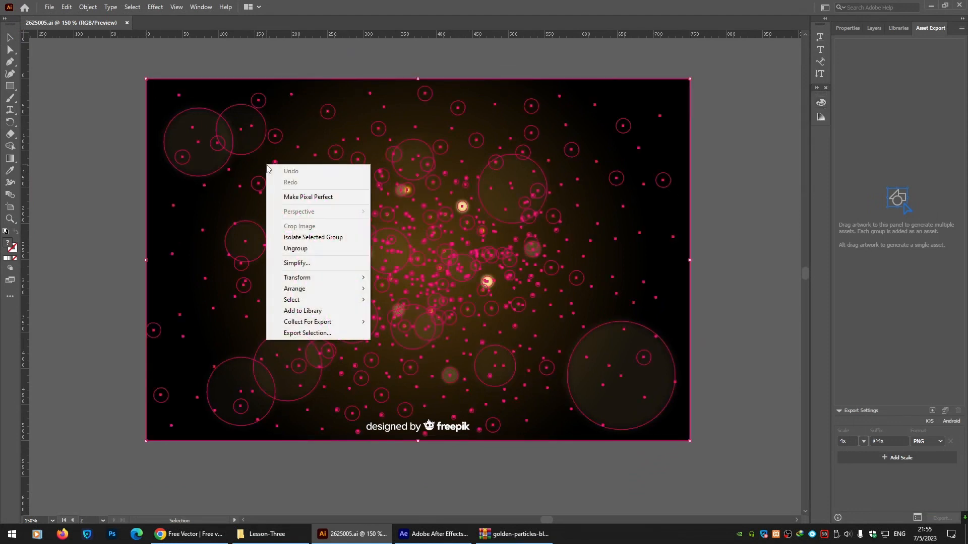
left_click(295, 248)
Ungroup the group containing the bokeh circles and glowing particles.
left_click(160, 206)
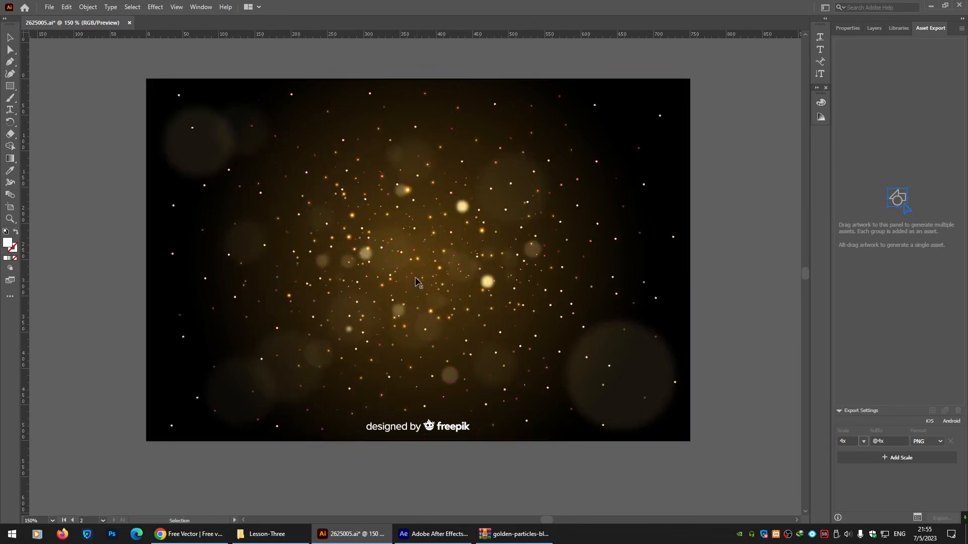
left_click(460, 210)
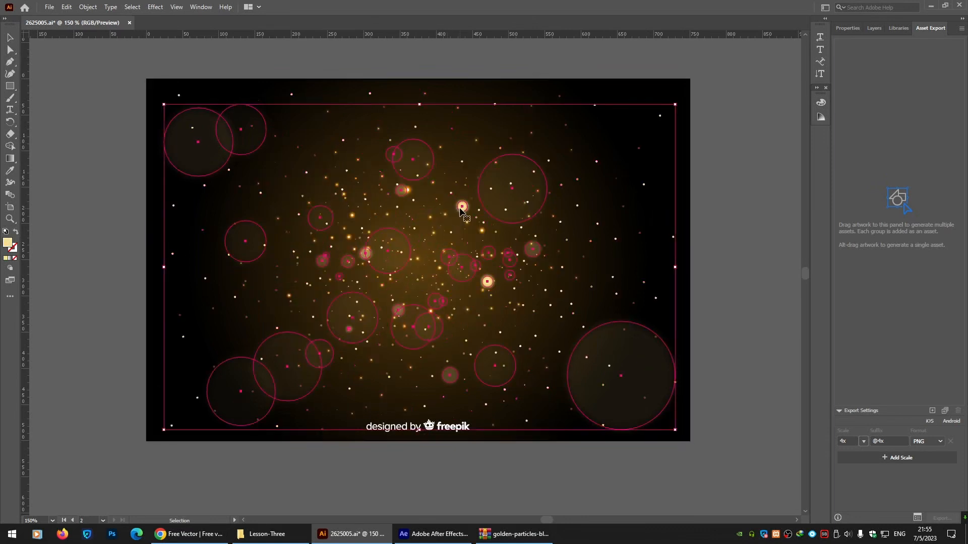
right_click(460, 210)
left_click(490, 307)
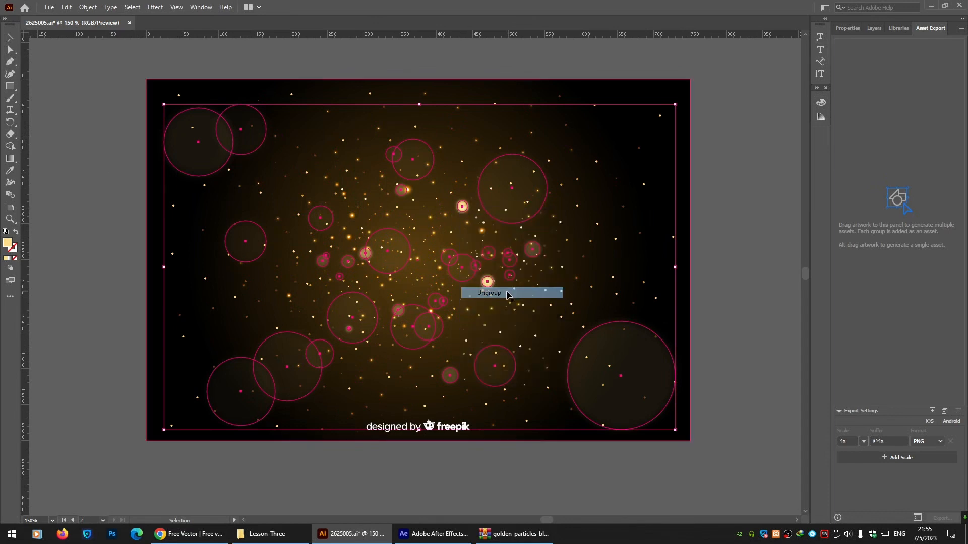
Add the bright glowing particle and one bokeh circle to the Asset Export panel.
left_click(95, 111)
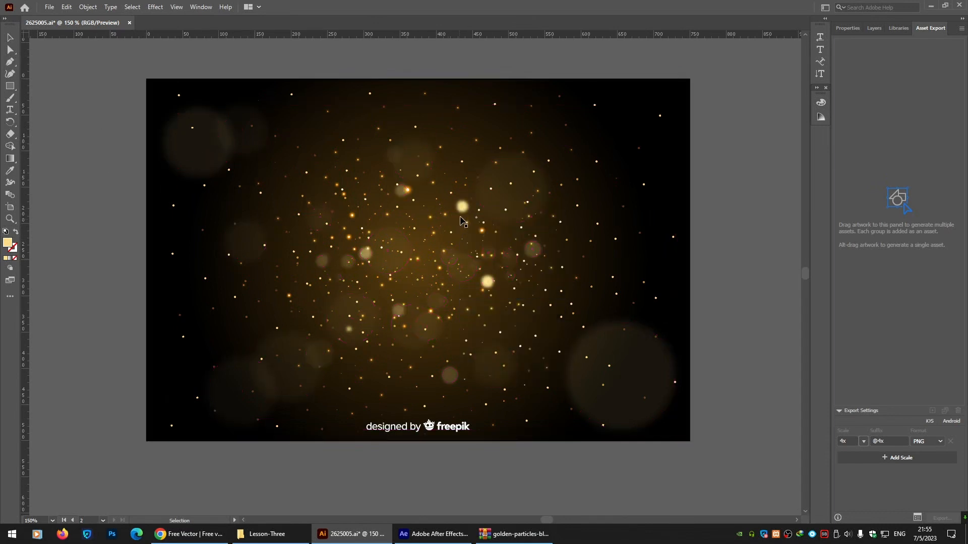
left_click(462, 210)
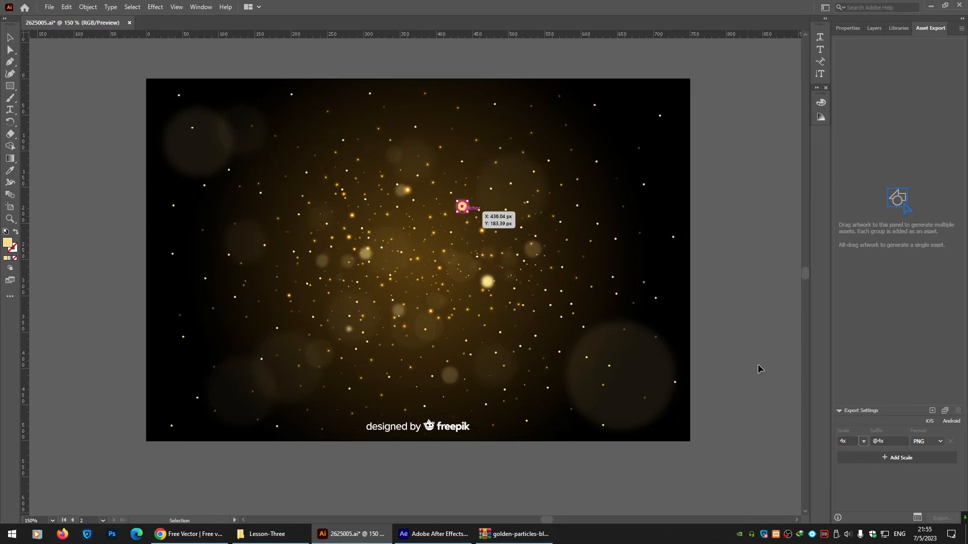
left_click(931, 411)
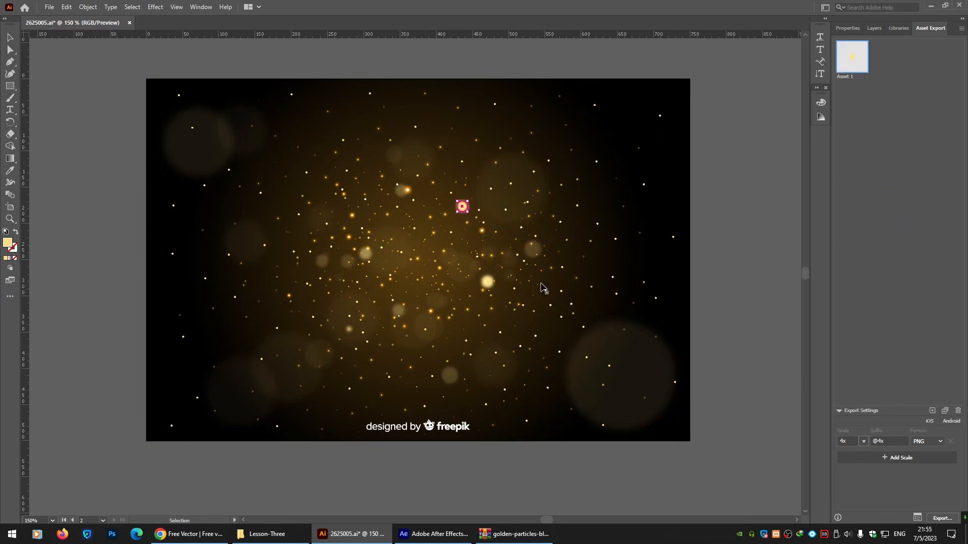
left_click(539, 254)
left_click(932, 411)
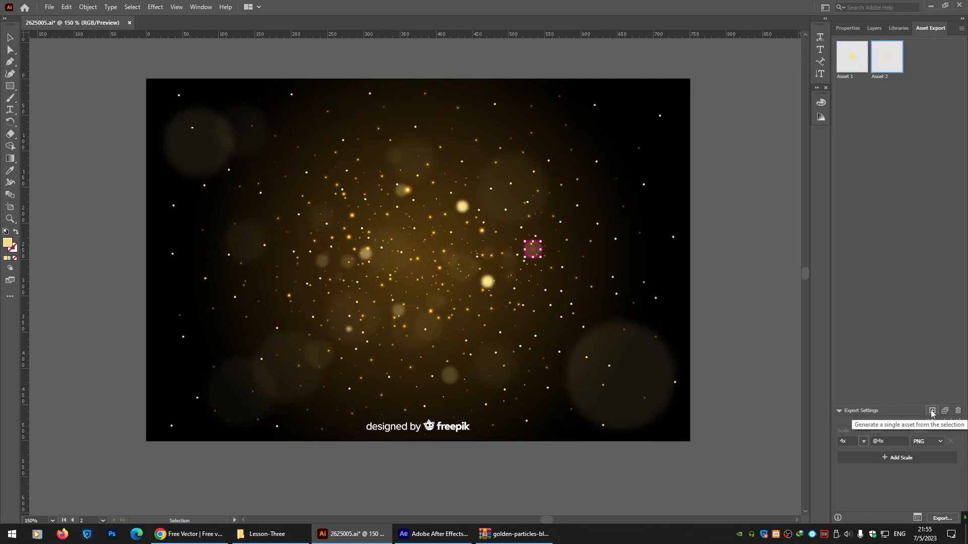
Ungroup the group of small scattered dots.
left_click(560, 351)
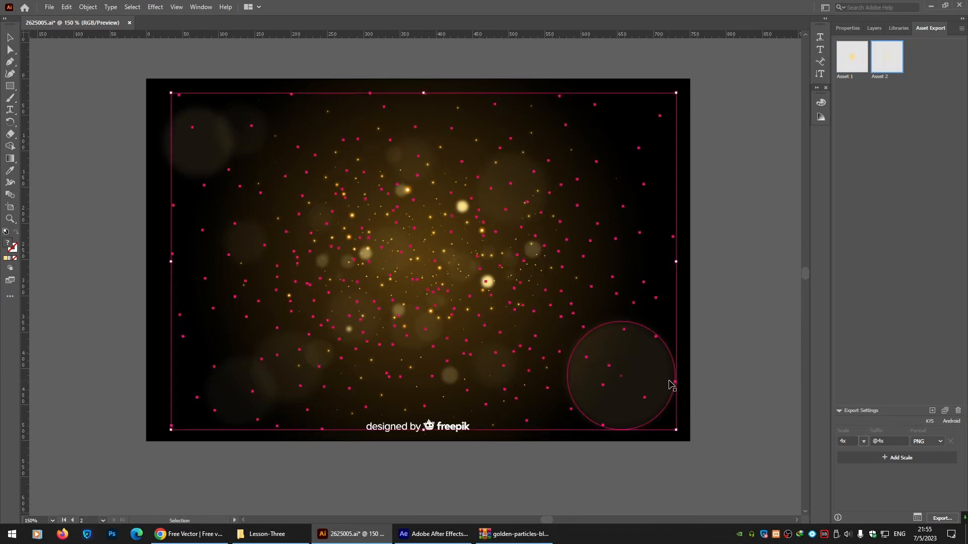
right_click(561, 356)
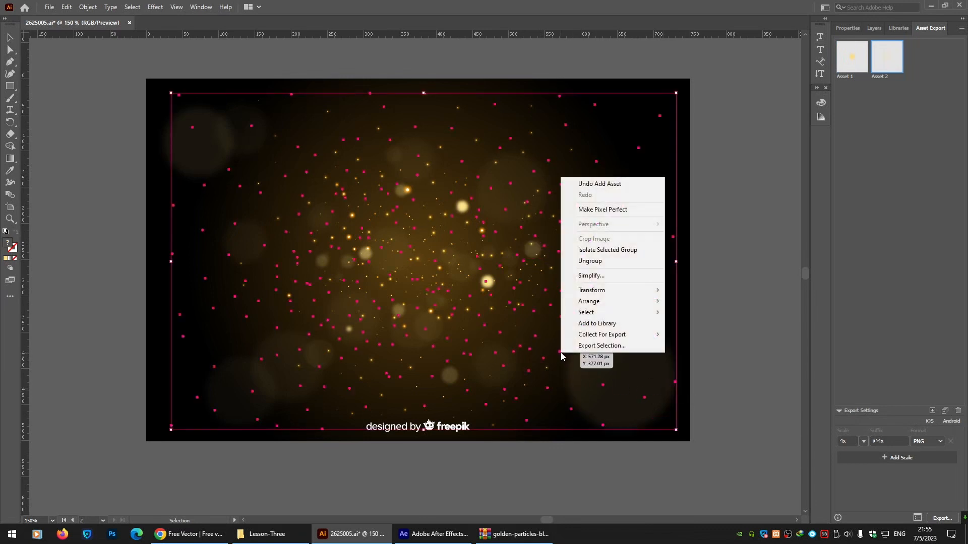
left_click(605, 261)
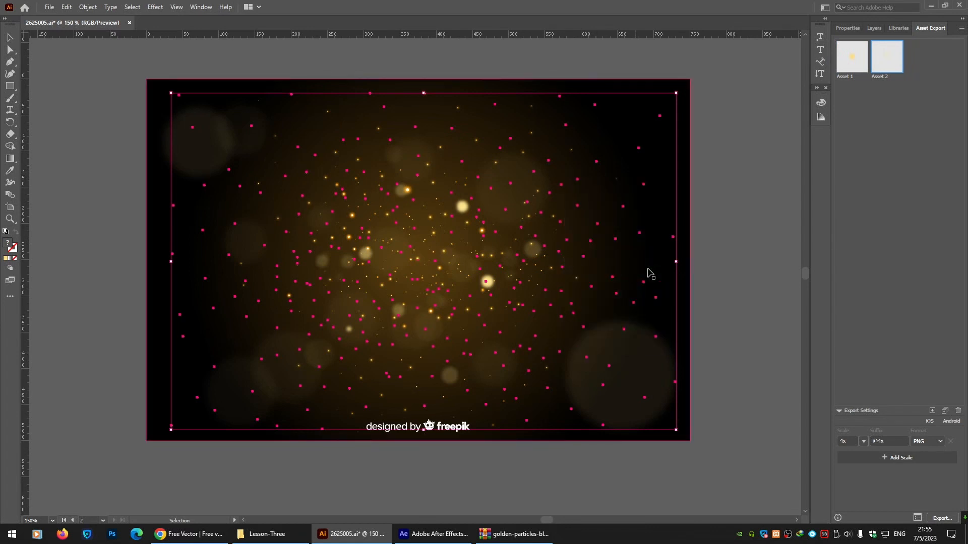
Add one small dot and the dark background rectangle to the Asset Export panel.
left_click(743, 290)
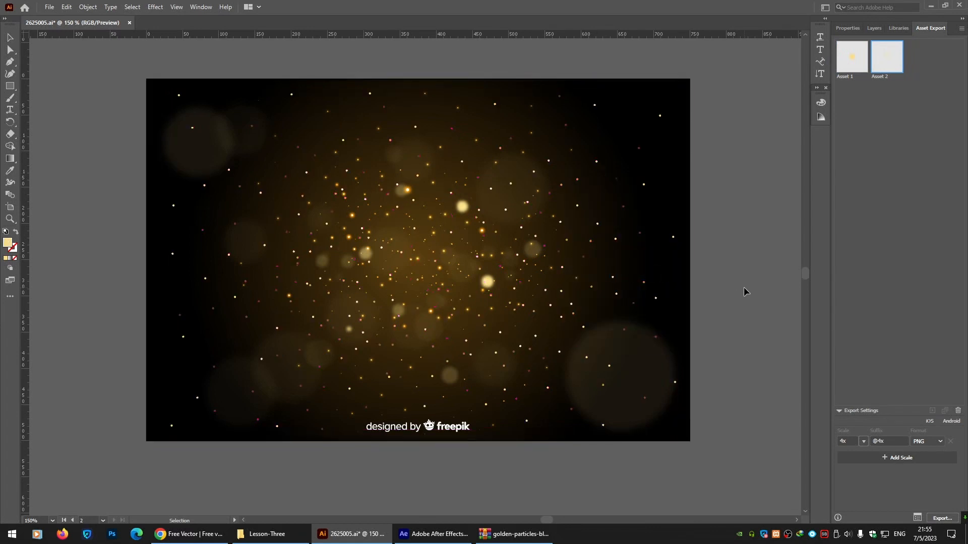
left_click(536, 336)
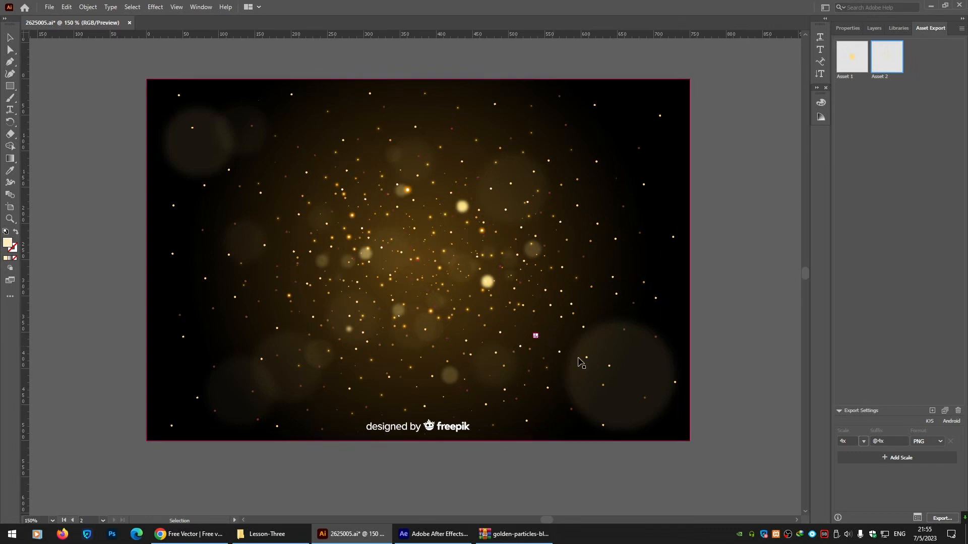
left_click(932, 411)
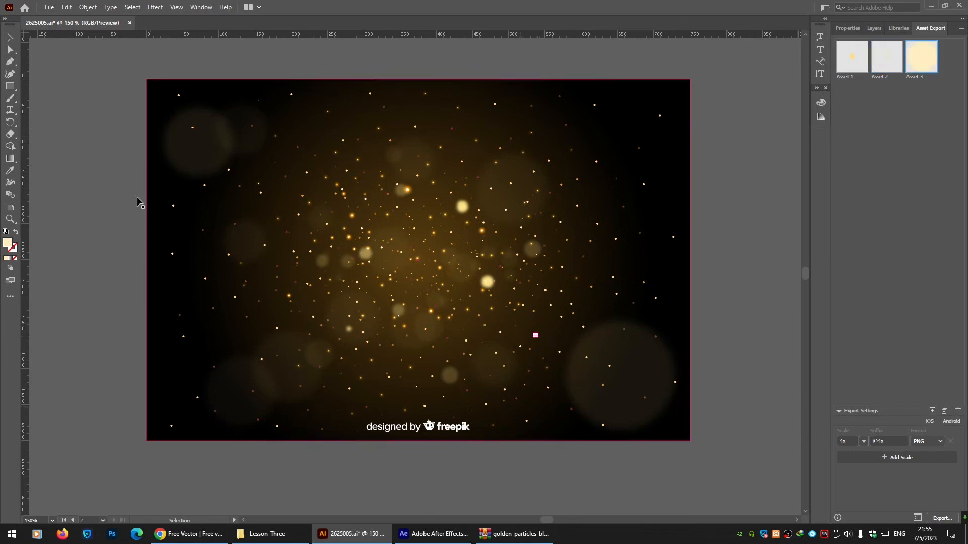
left_click(156, 107)
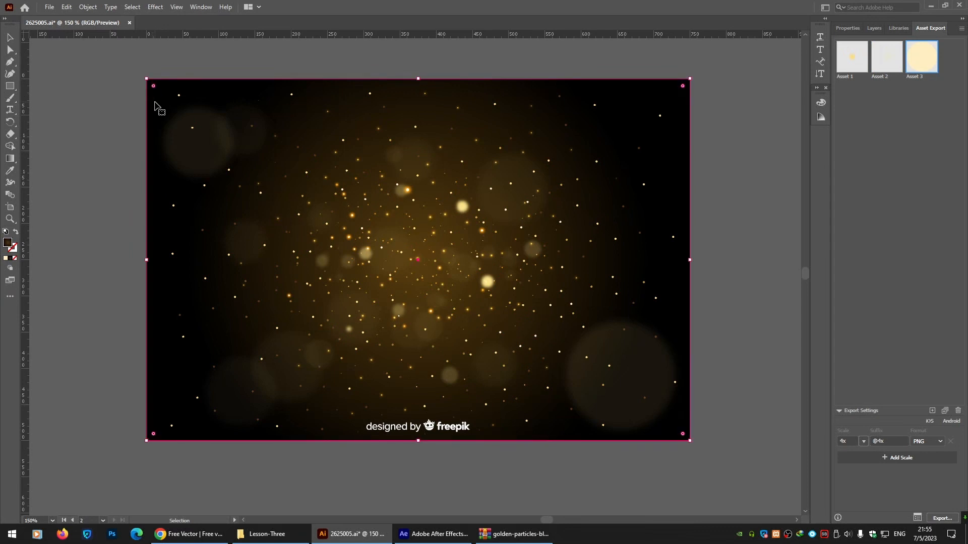
left_click(932, 411)
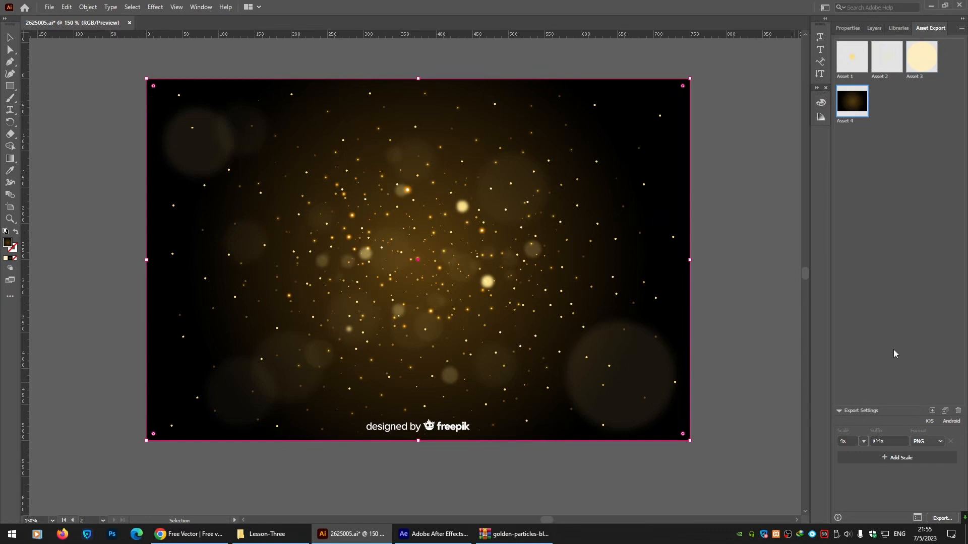
Export the four assets as PNG into the Lesson-Three folder under GFX > Learning.
left_click(851, 56, "shift")
left_click(943, 518)
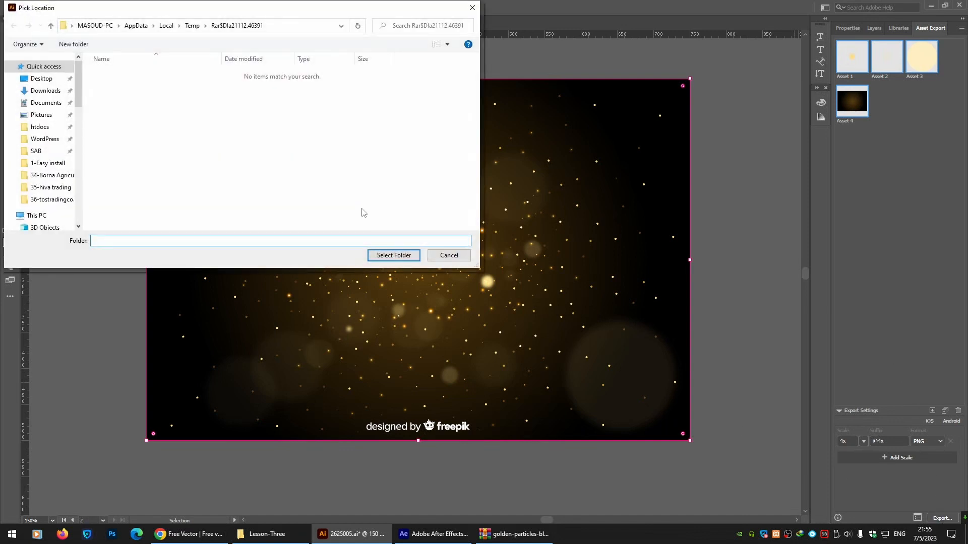
left_click(42, 80)
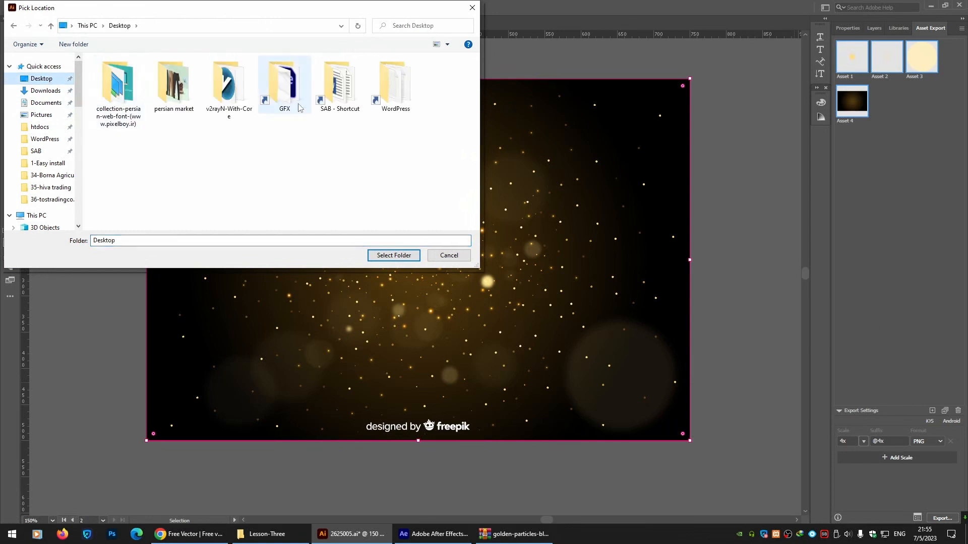
double_click(286, 93)
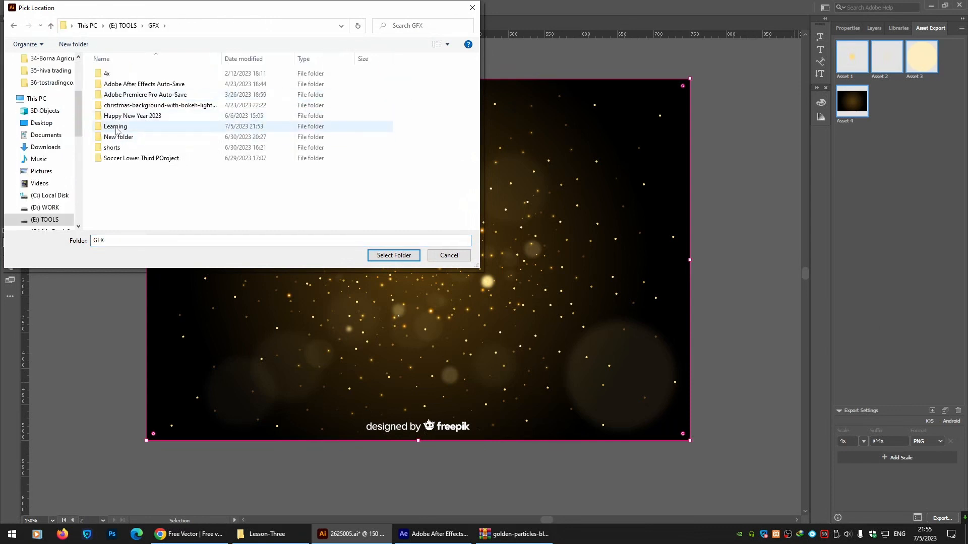
double_click(119, 127)
double_click(285, 84)
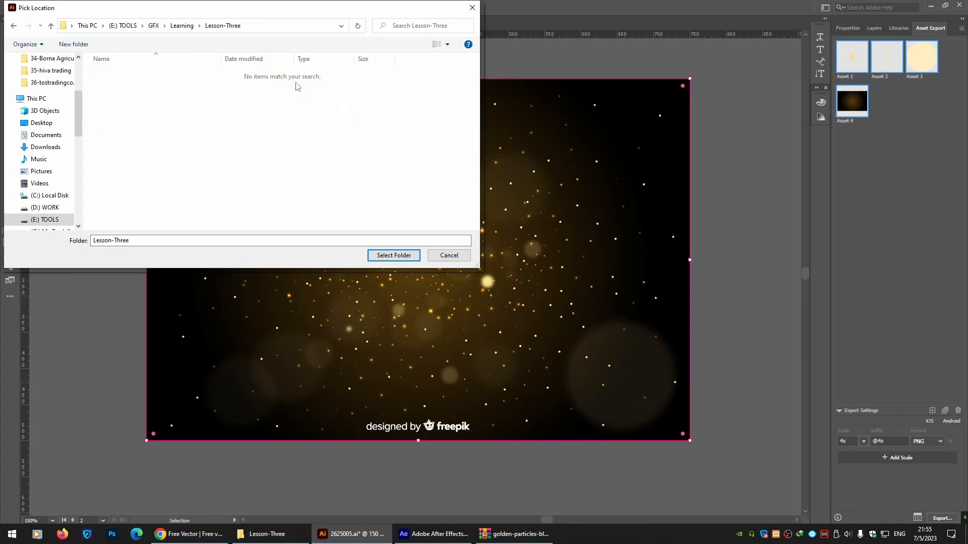
left_click(398, 256)
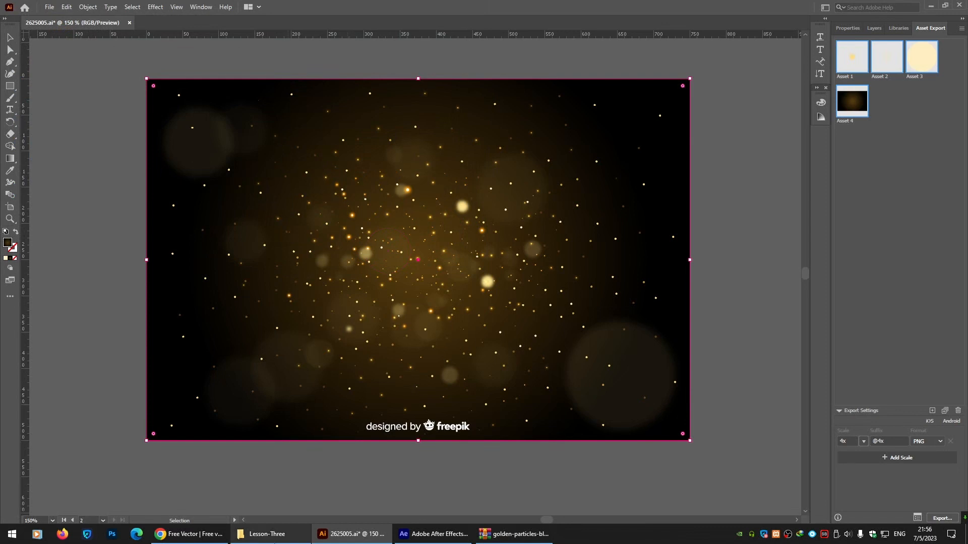
Open the exported 4x folder and select the four PNG files.
left_click(475, 63)
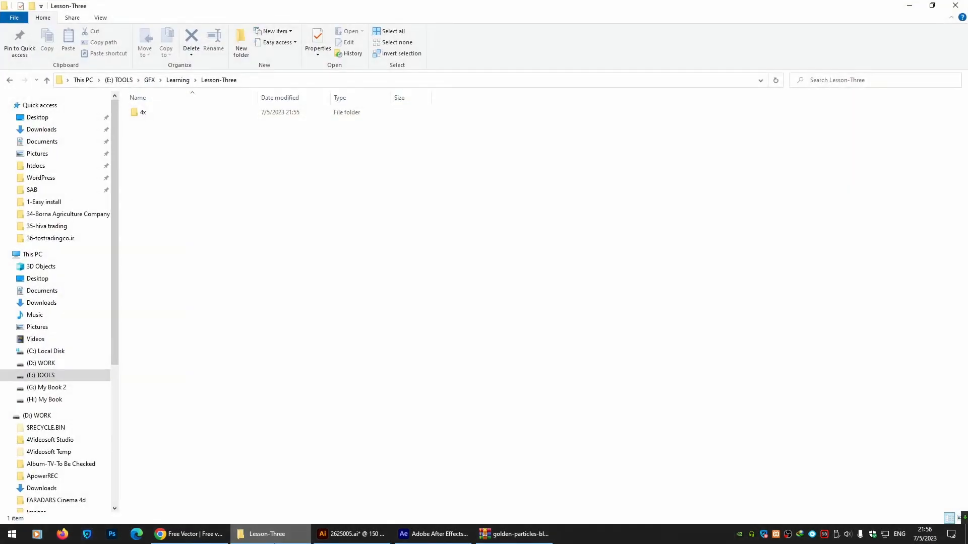
double_click(141, 112)
left_click_drag(151, 199, 348, 99)
left_click(330, 197)
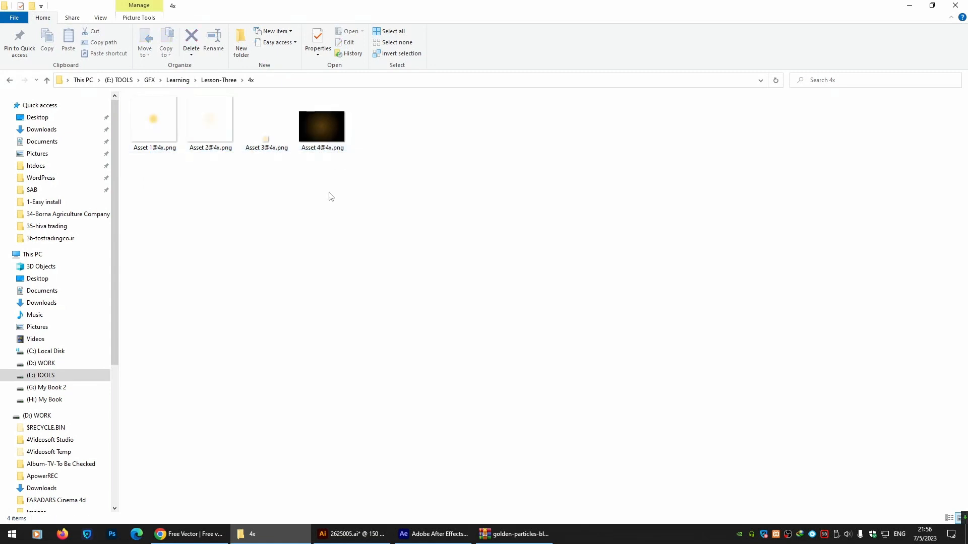
Switch to After Effects and create a new 1920×1080, 30 fps composition named Comp 1.
left_click(432, 535)
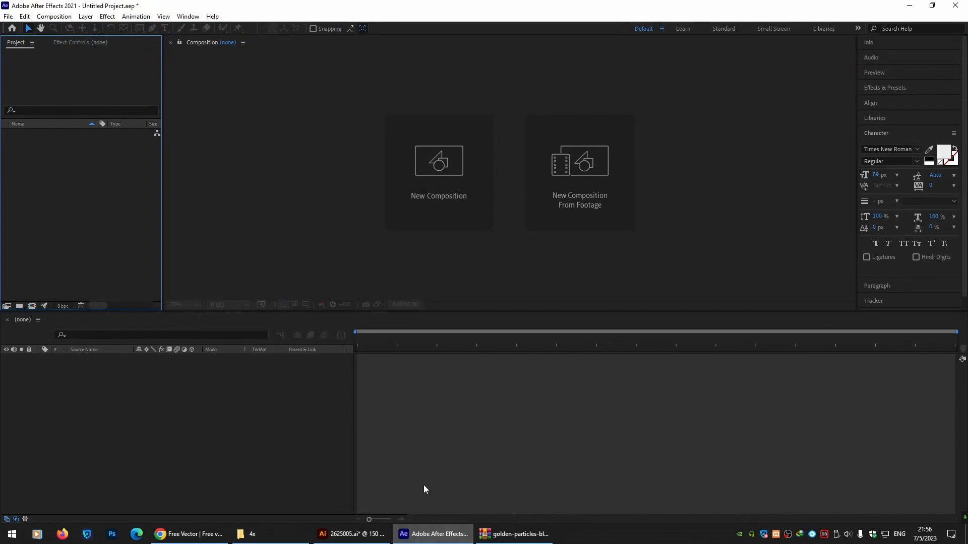
left_click(430, 183)
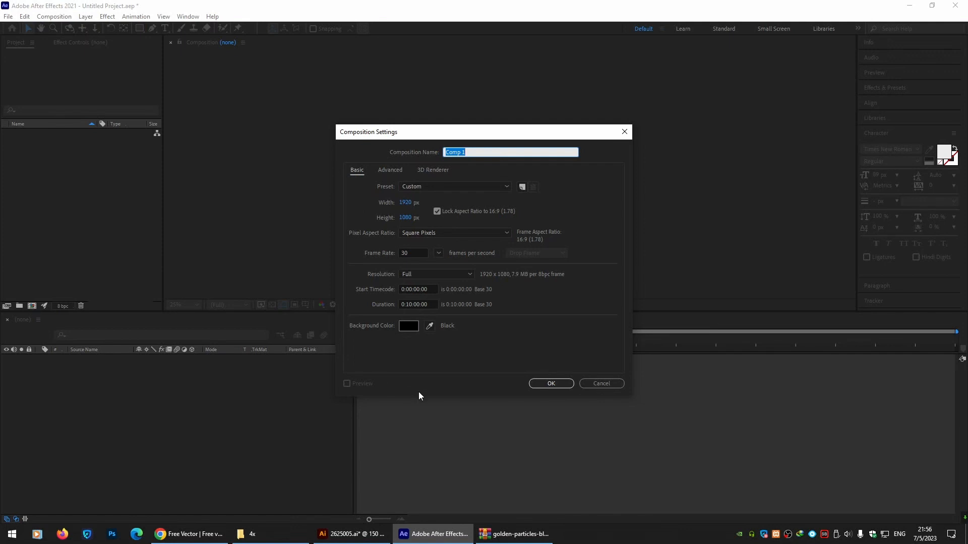
left_click(537, 386)
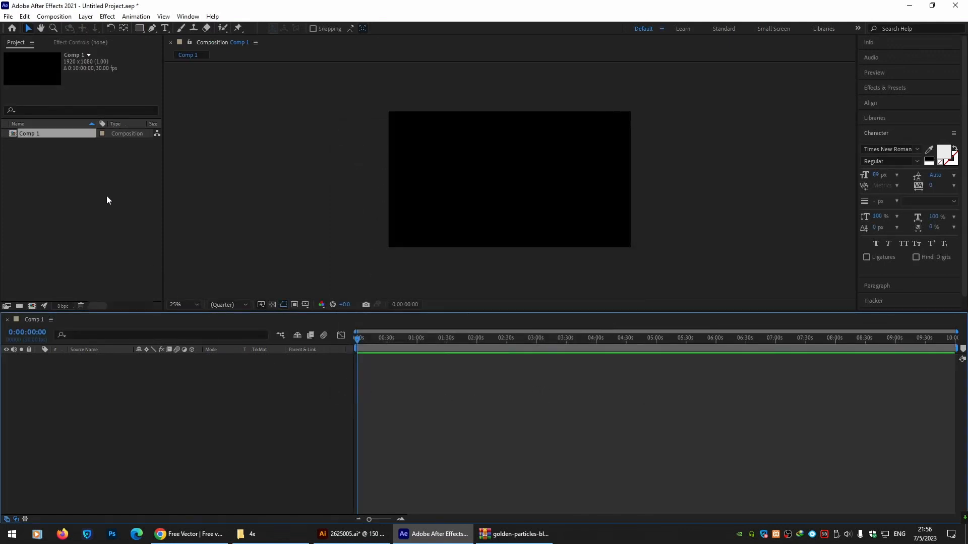
left_click(272, 534)
left_click_drag(332, 196, 62, 197)
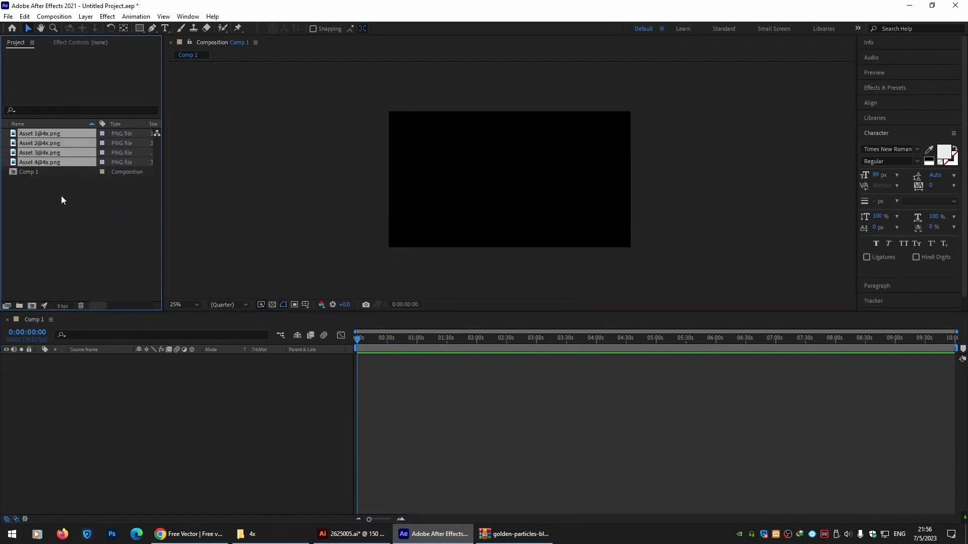
left_click(54, 159)
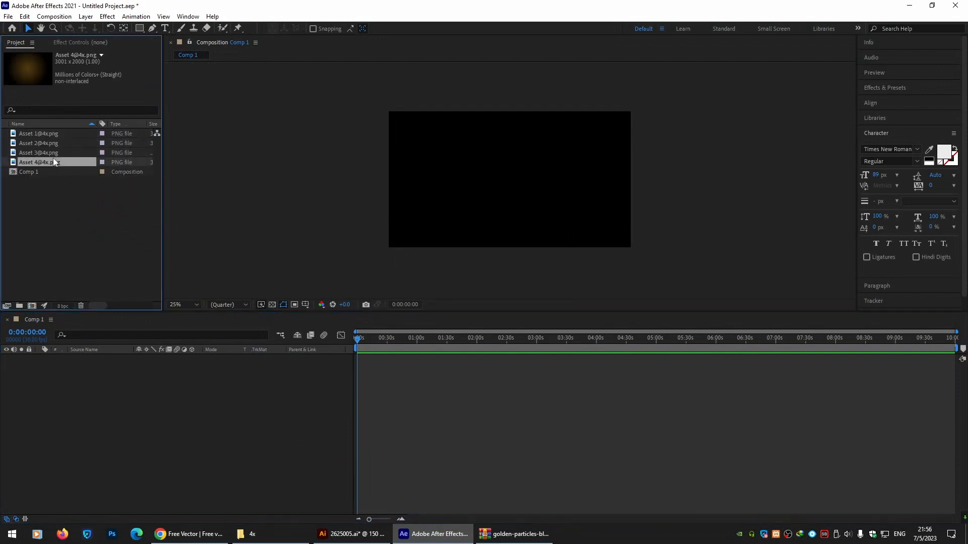
left_click_drag(29, 159, 500, 187)
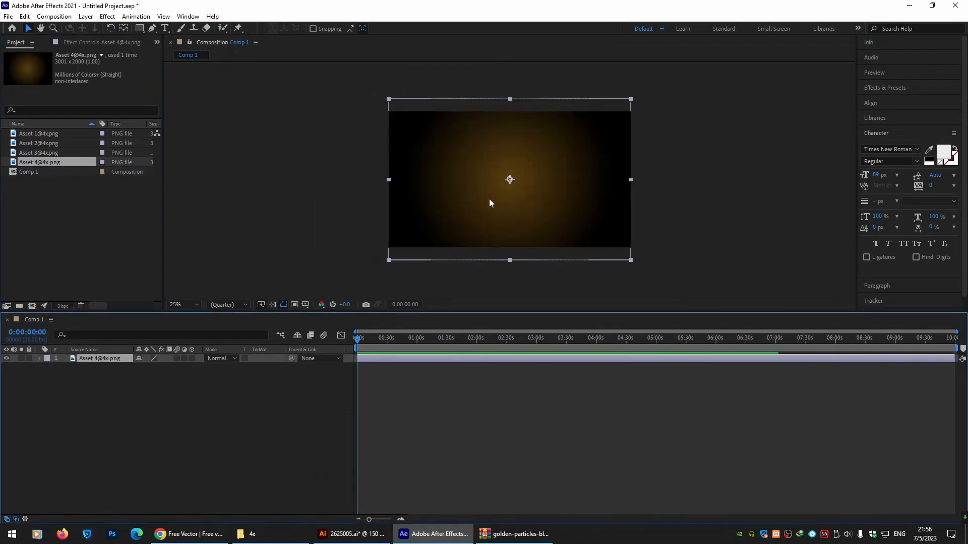
key("ctrl+alt+shift+h")
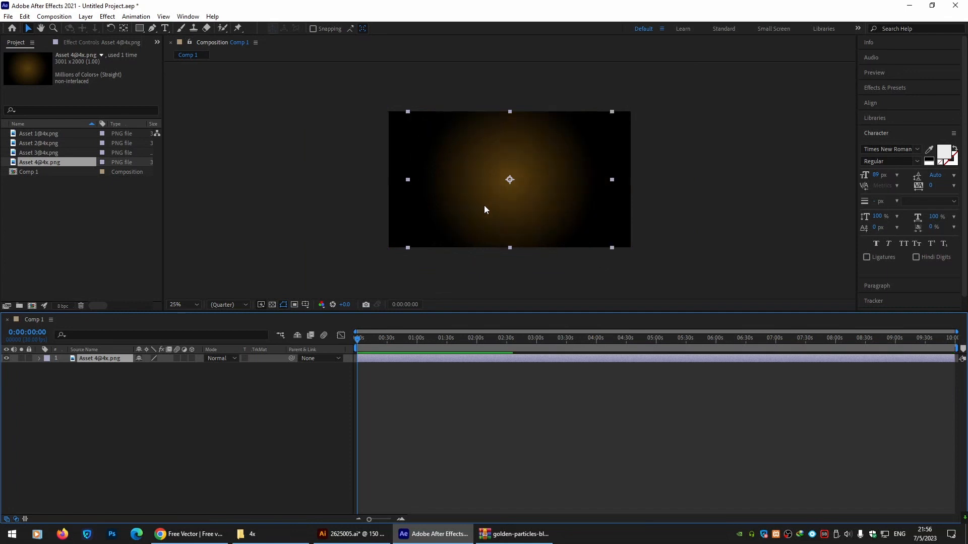
left_click(339, 216)
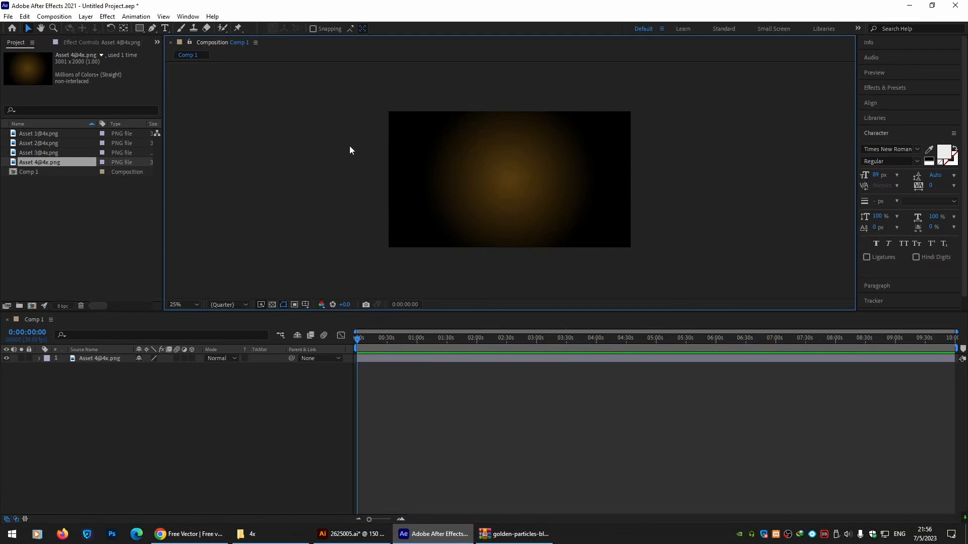
Add a new default solid layer to the composition.
right_click(57, 399)
mouse_move(95, 399)
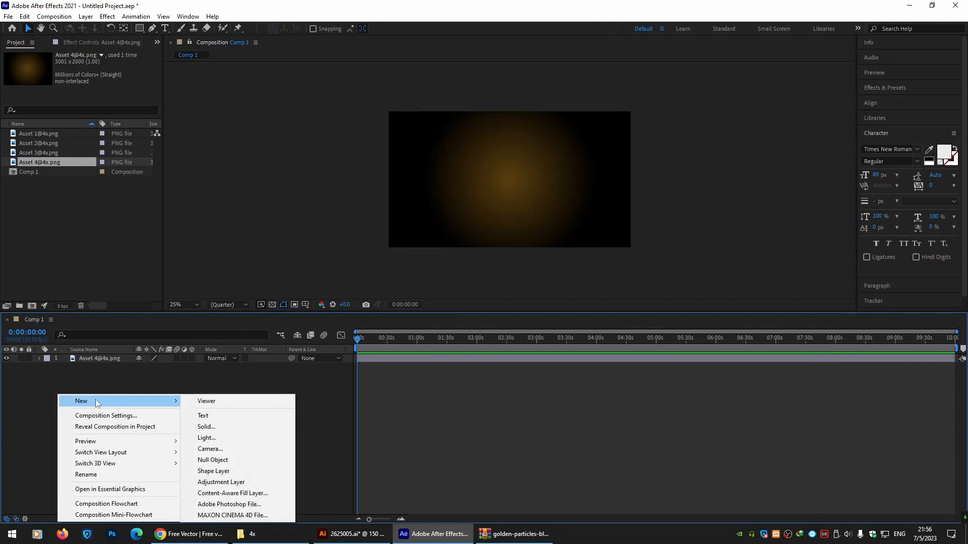
left_click(231, 428)
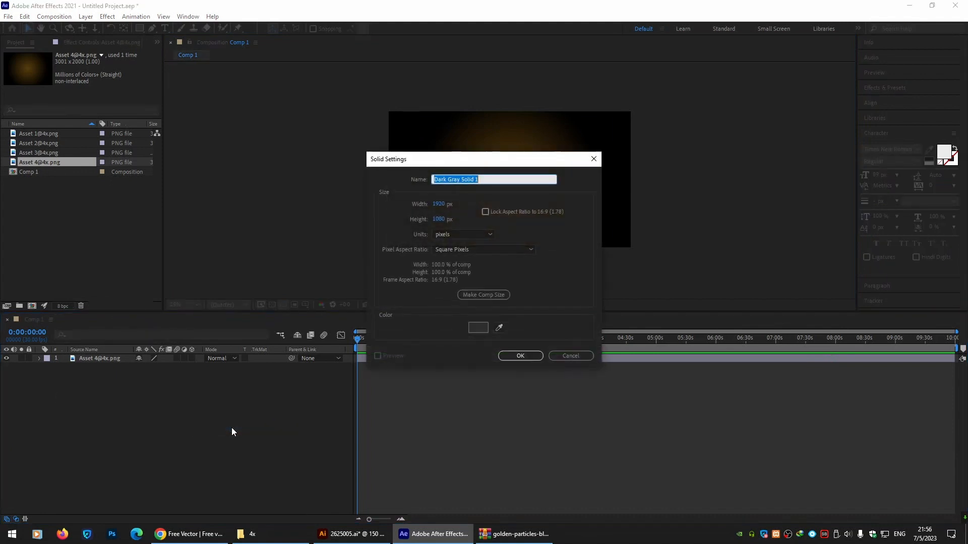
left_click(504, 358)
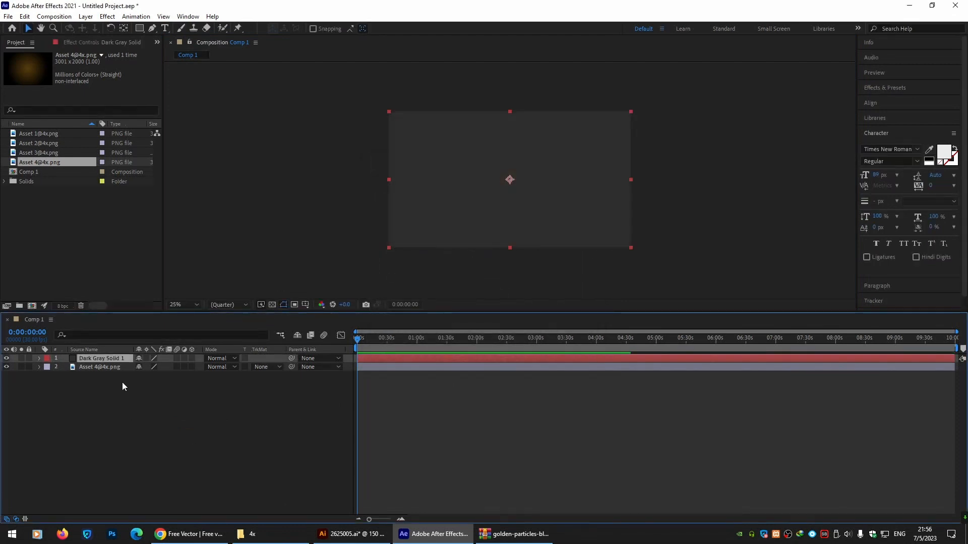
Apply the RG Trapcode Particular effect to the solid.
left_click(98, 43)
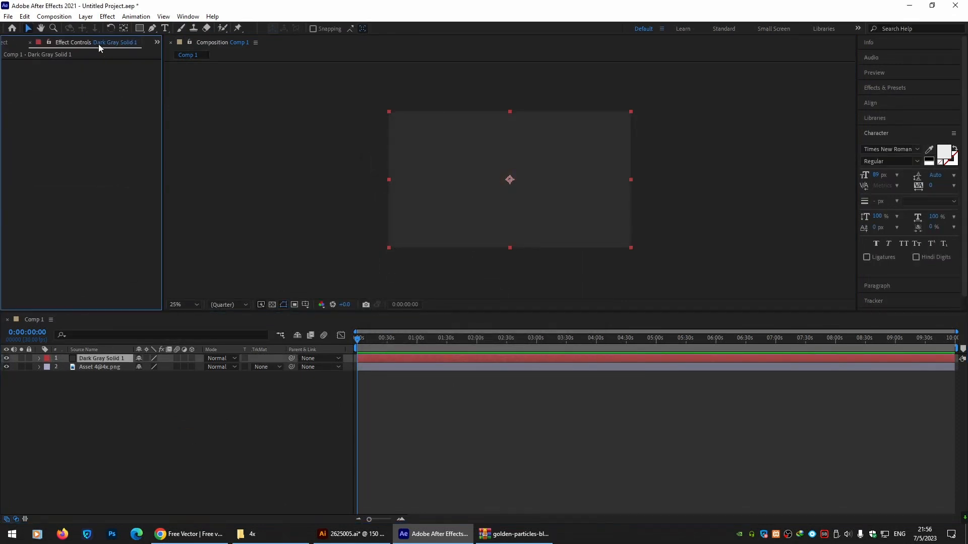
right_click(45, 115)
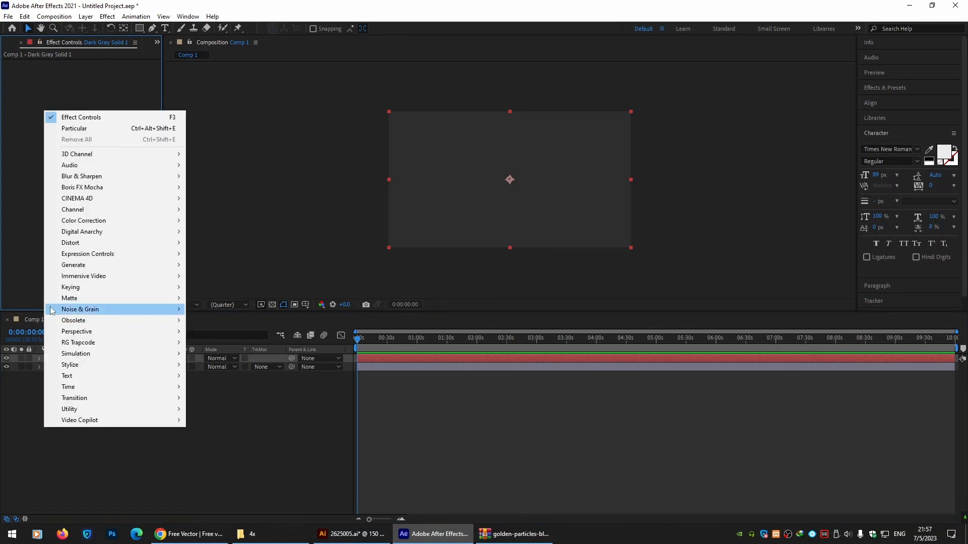
mouse_move(88, 346)
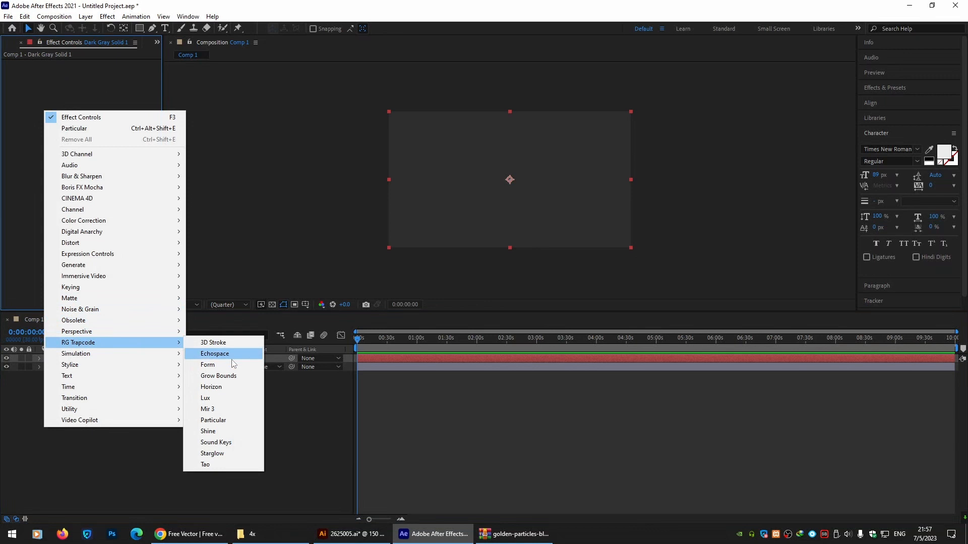
left_click(243, 420)
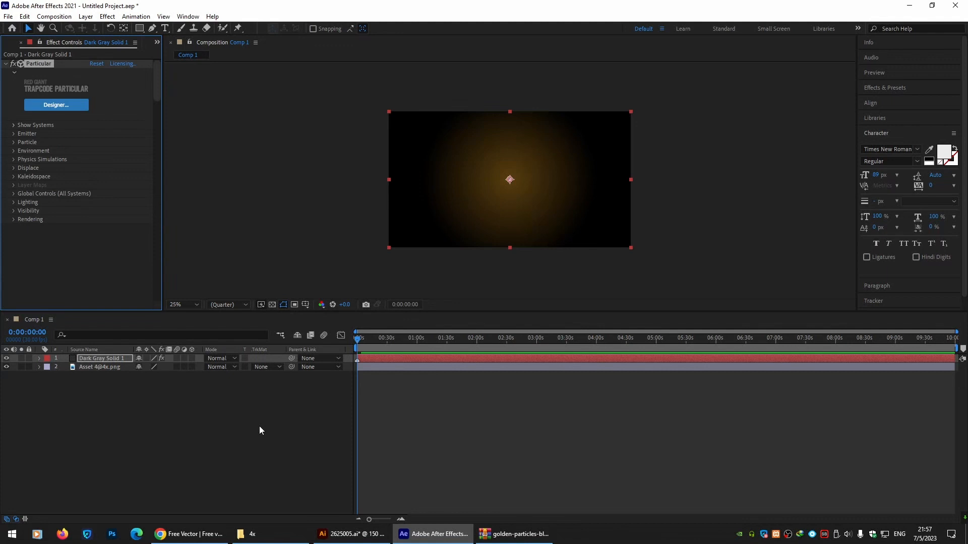
Open the Particular Designer and apply the Deep Box Area preset from Basics.
left_click(45, 104)
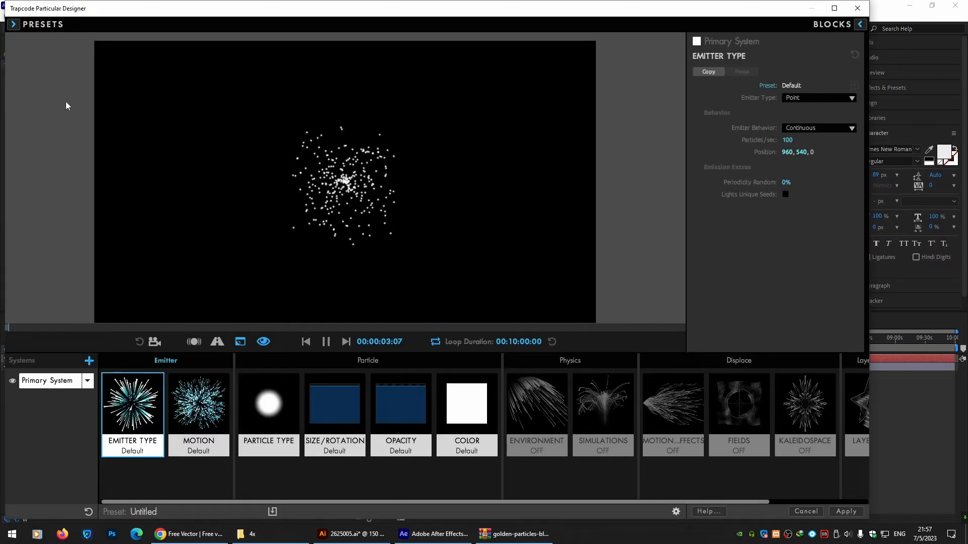
left_click(15, 24)
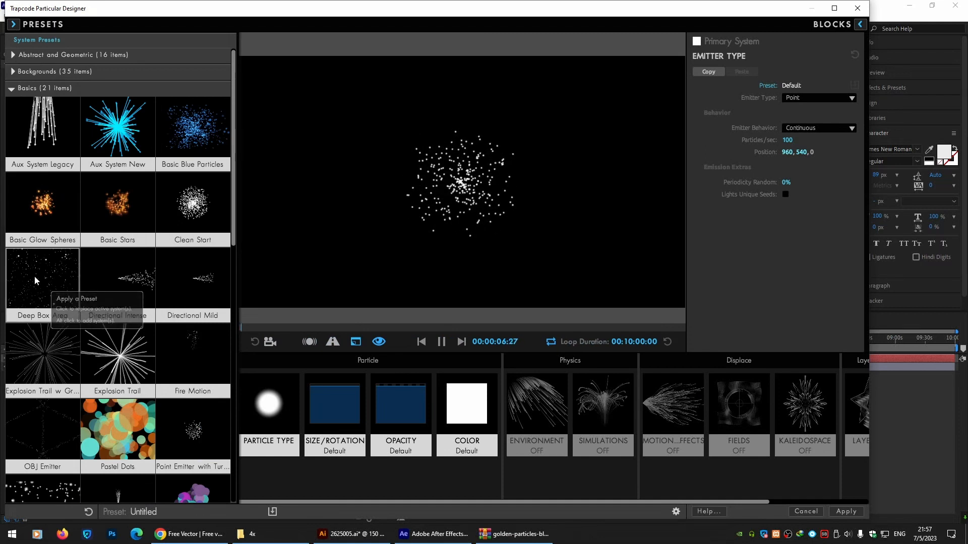
left_click(34, 276)
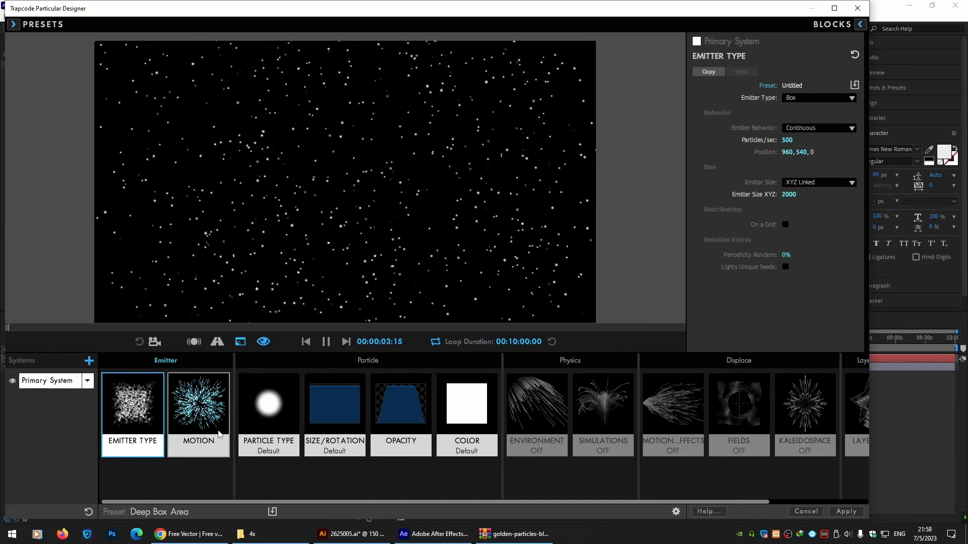
Set the particle type to Sprite.
left_click(268, 409)
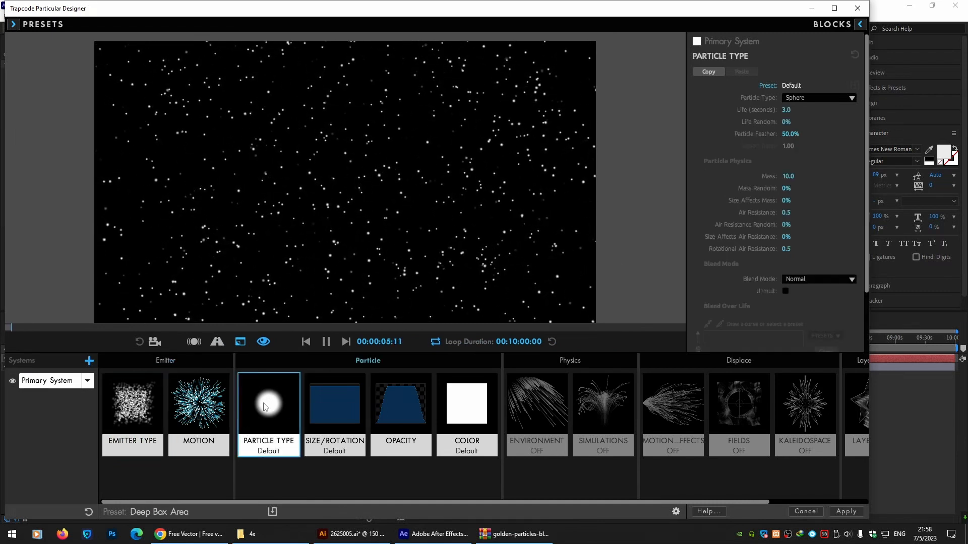
left_click(850, 98)
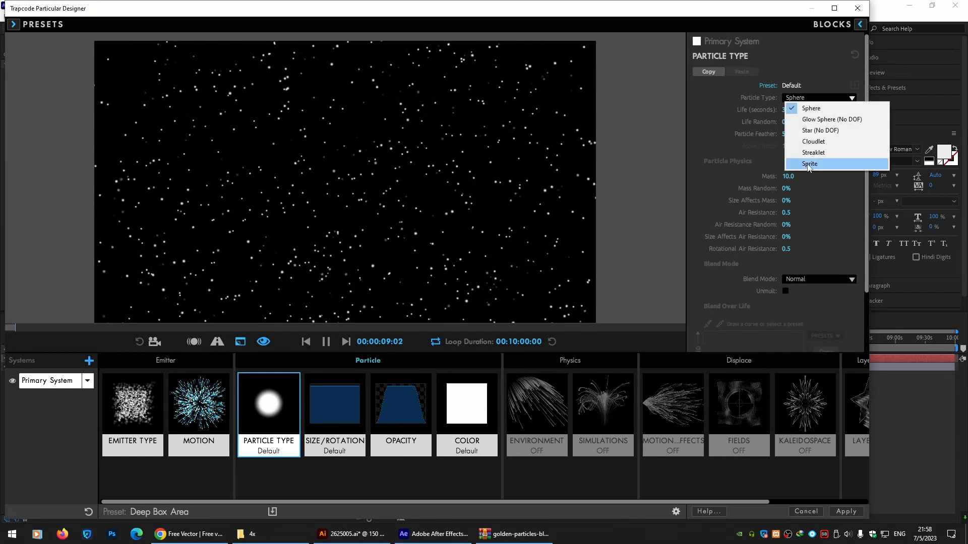
left_click(841, 164)
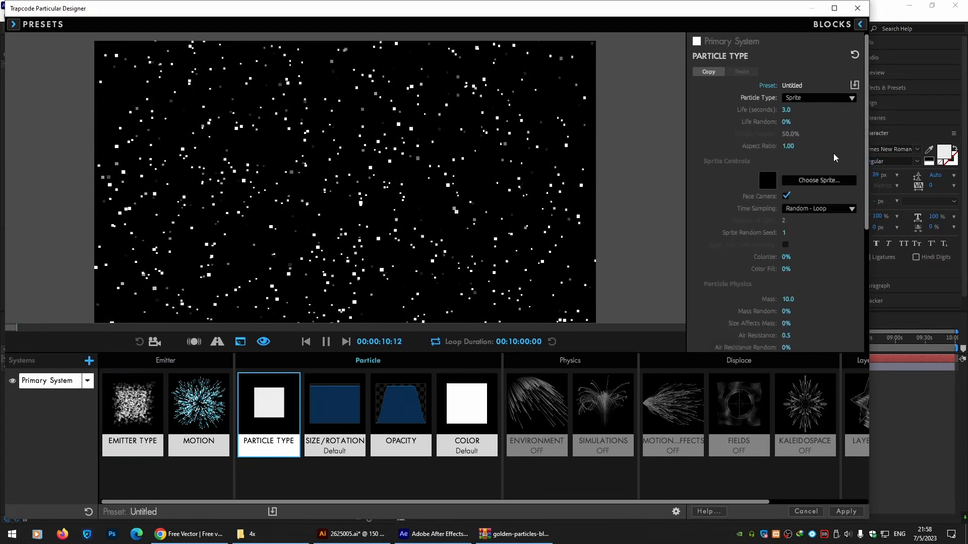
Add Asset 1@4x, Asset 2@4x and Asset 3@4x PNGs from the Lesson-Three 4x folder as new custom sprites.
left_click(827, 180)
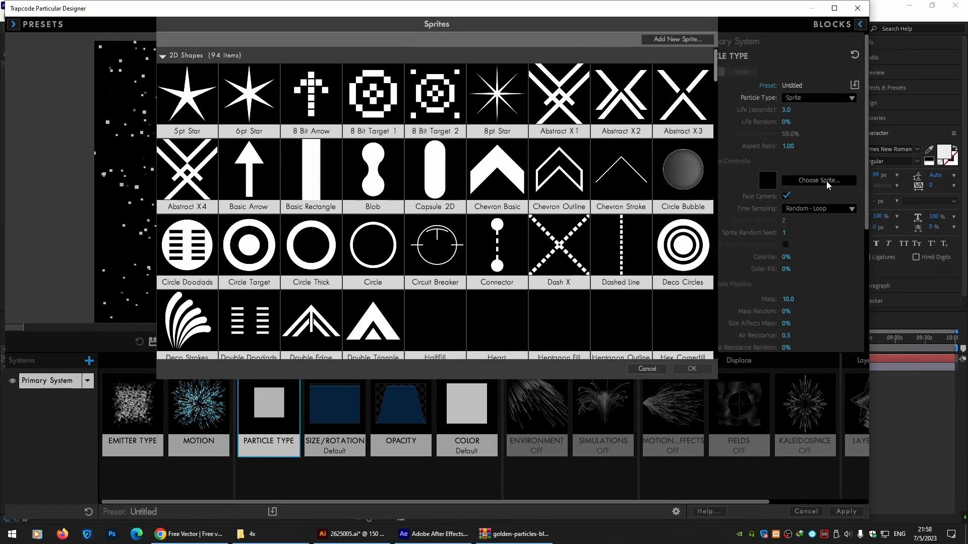
left_click(672, 40)
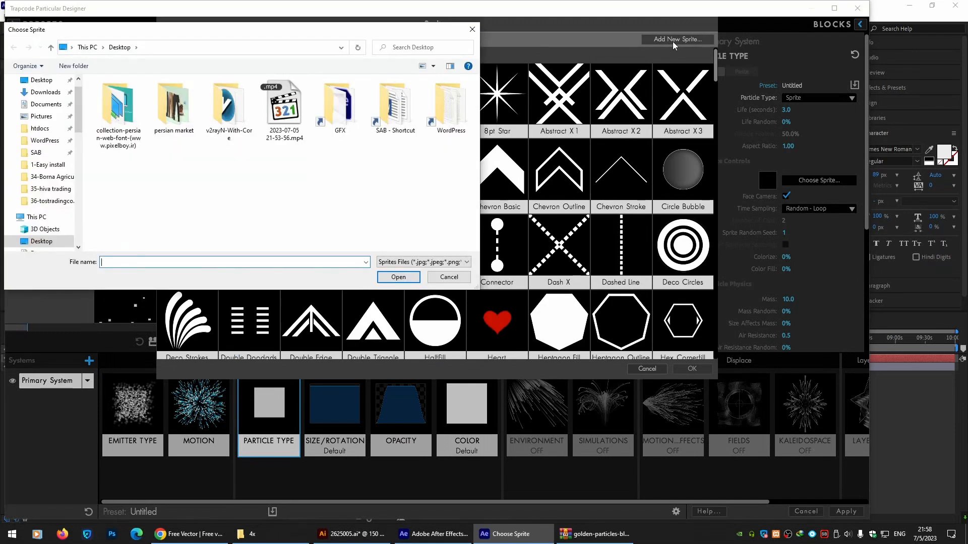
double_click(340, 106)
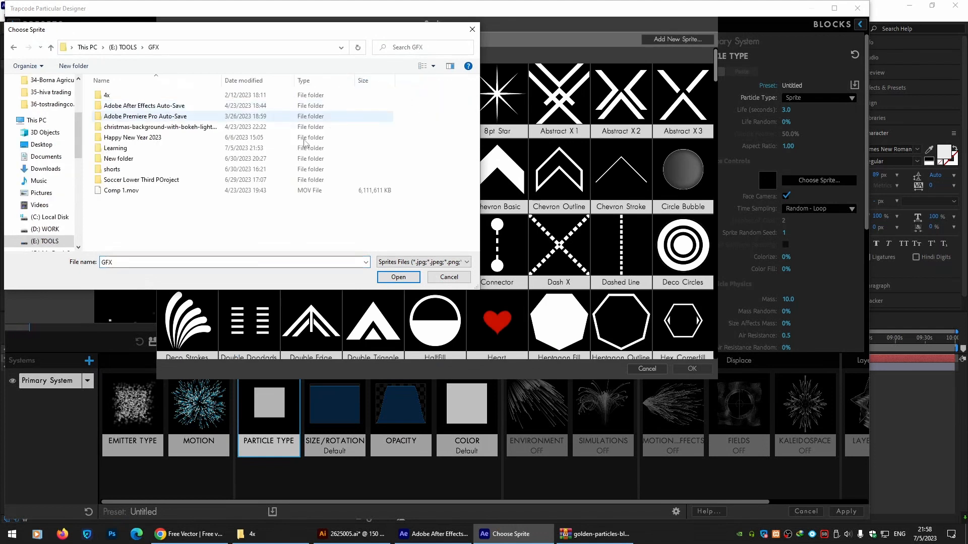
double_click(217, 149)
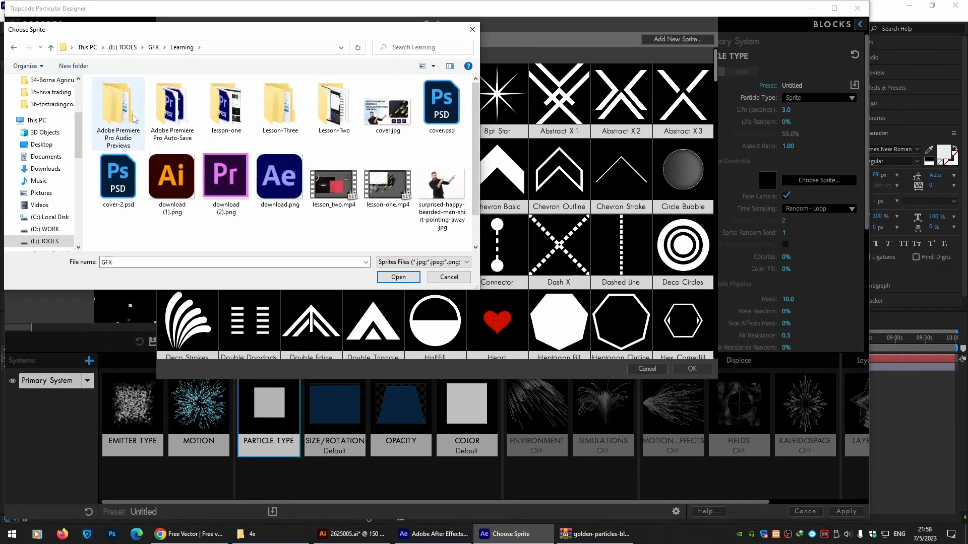
double_click(281, 109)
double_click(107, 95)
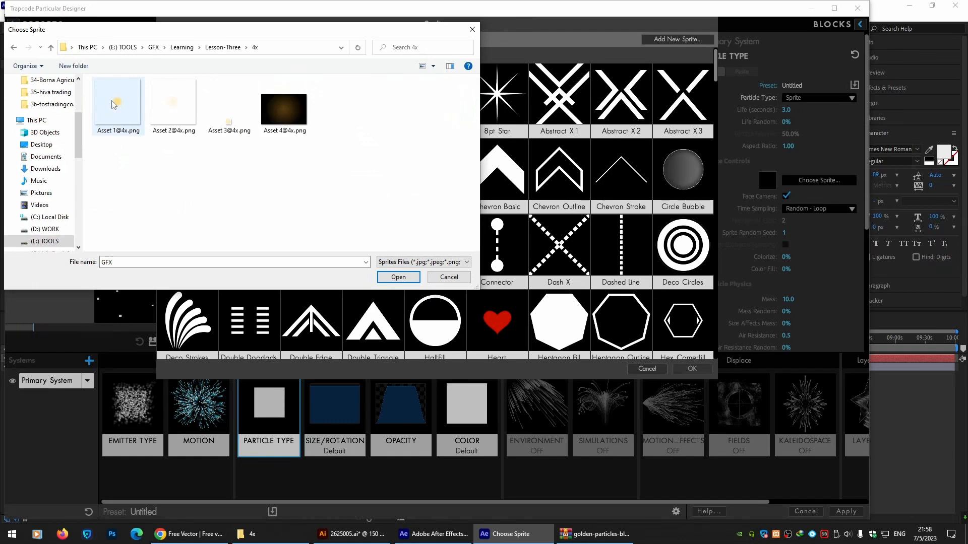
left_click_drag(127, 173, 236, 115)
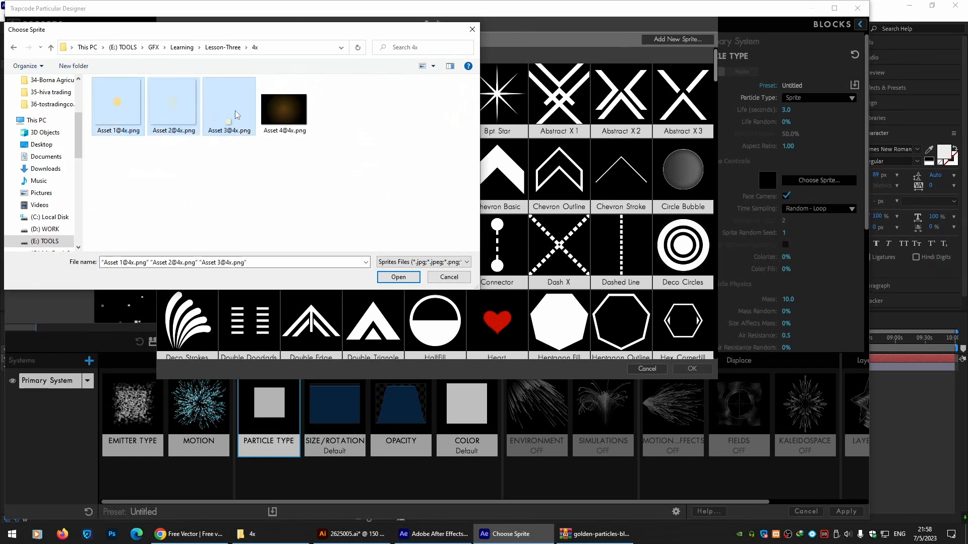
left_click(398, 277)
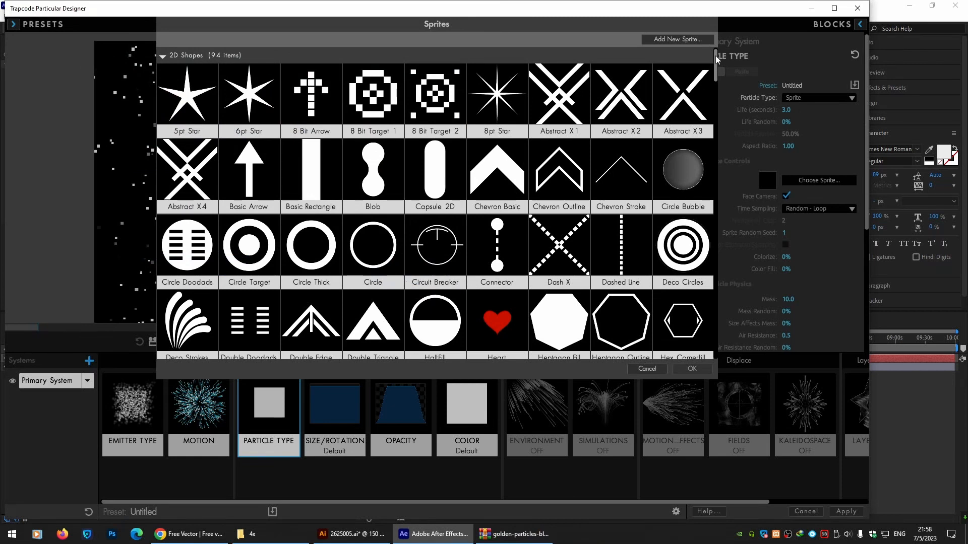
Choose the custom Asset 3@4x sprite for the particles.
scroll(715, 60, "down", 15)
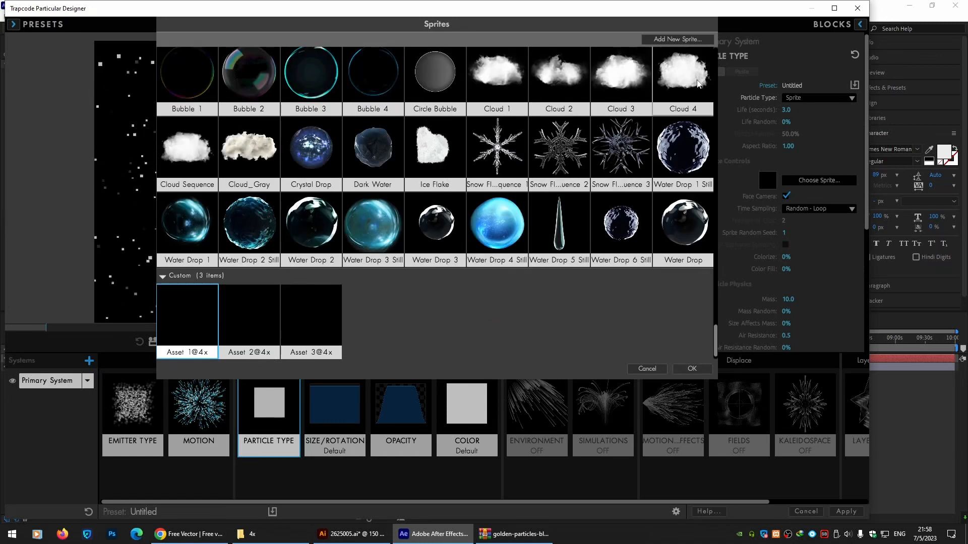
left_click(318, 316)
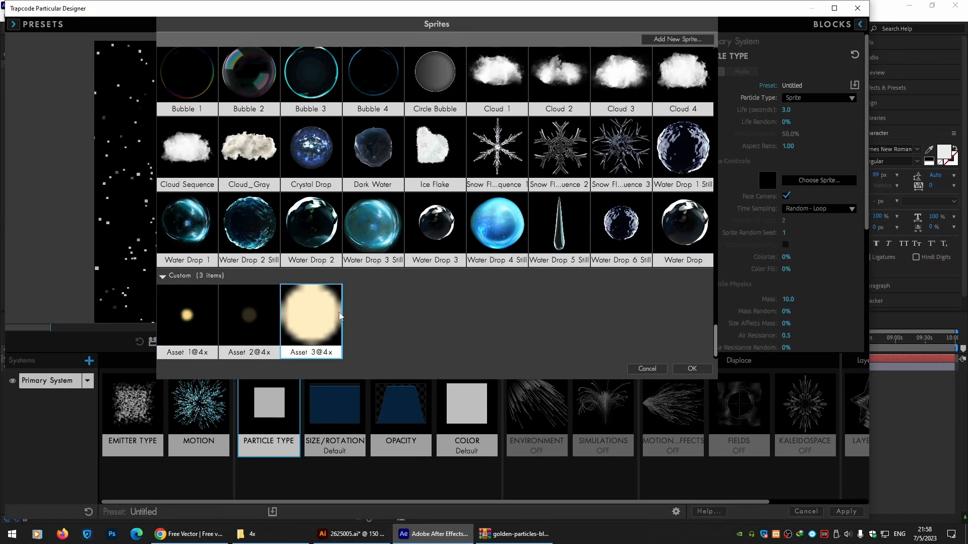
left_click(689, 369)
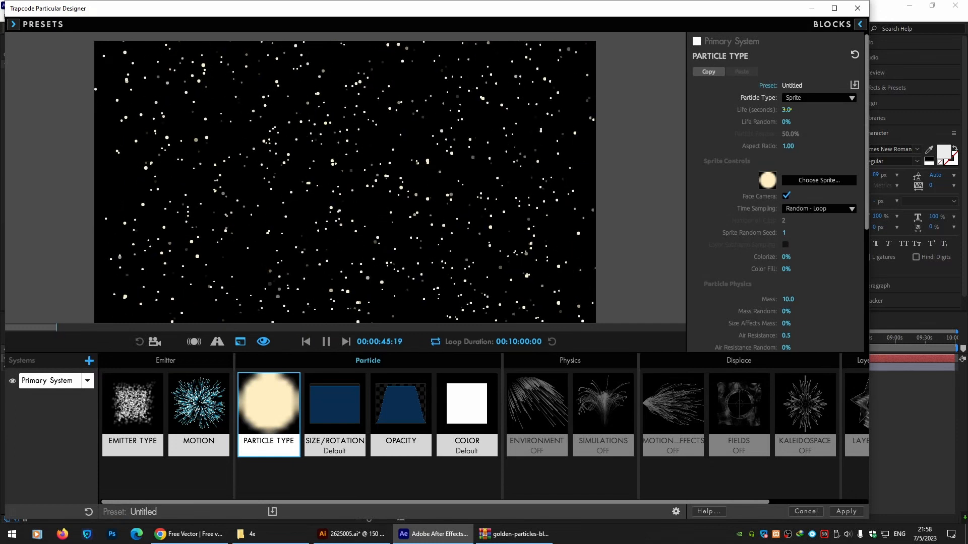
Set the emitter's particles per second to 200.
left_click(132, 406)
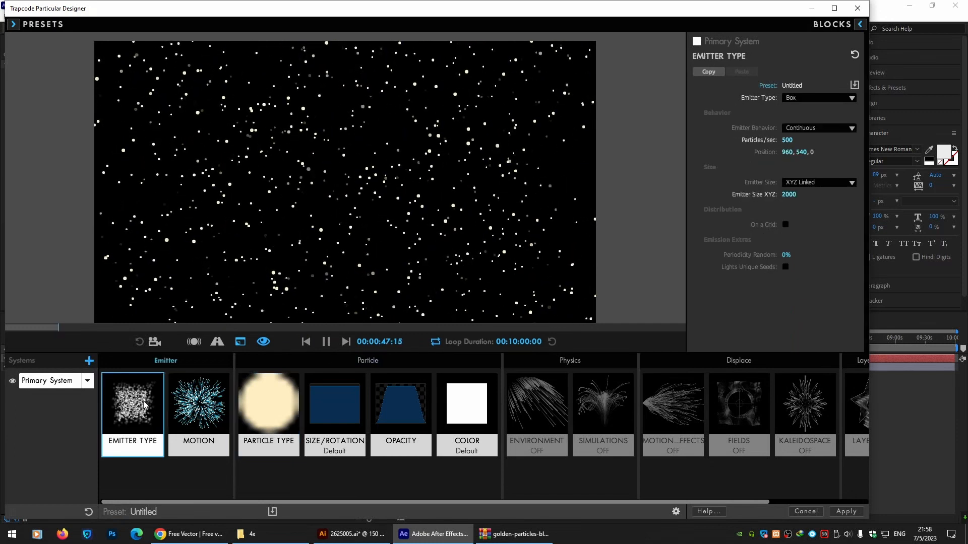
left_click(787, 140)
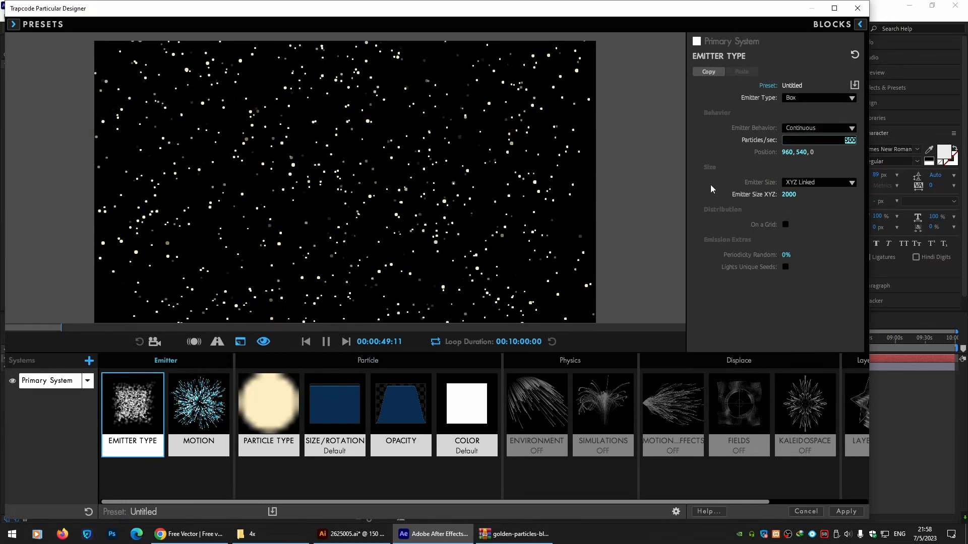
type("200")
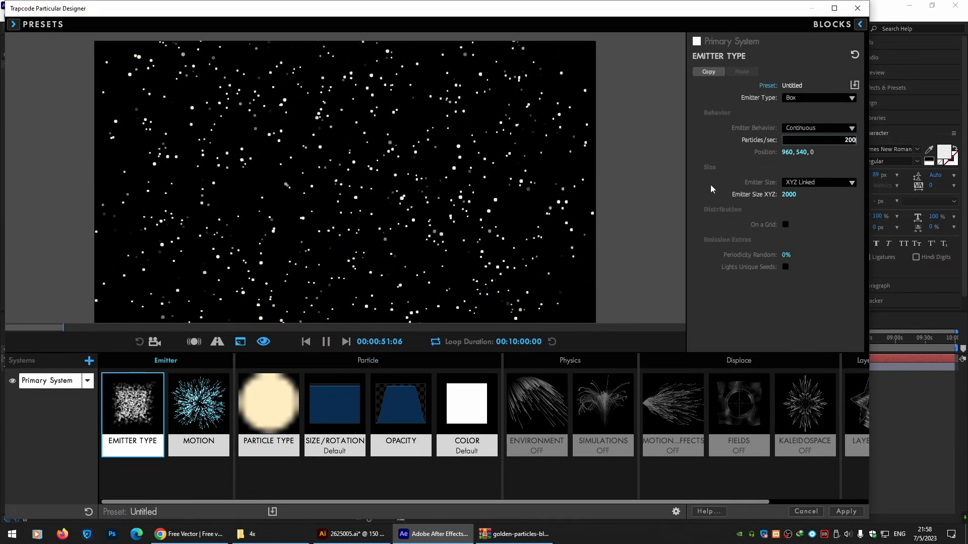
key("Return")
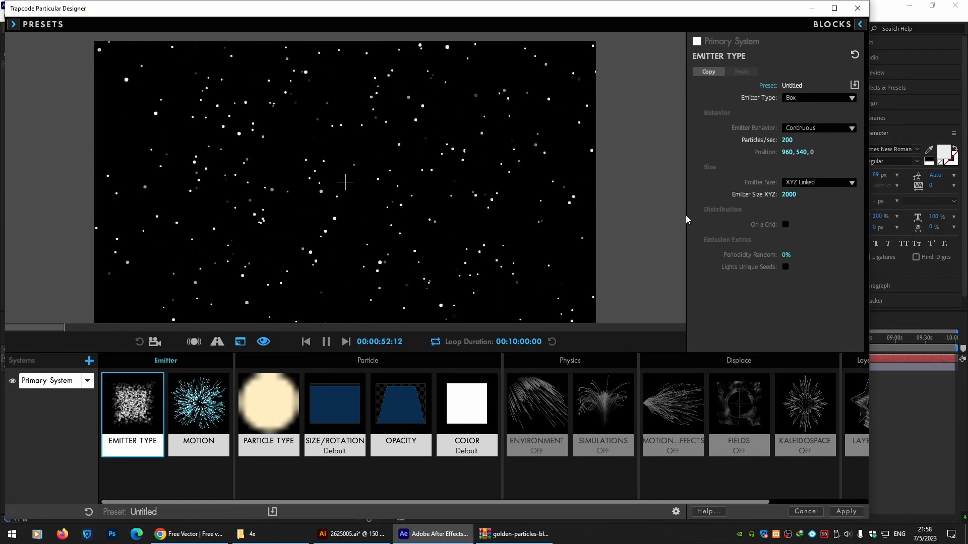
Smooth and then randomize the opacity-over-life curve.
left_click(387, 419)
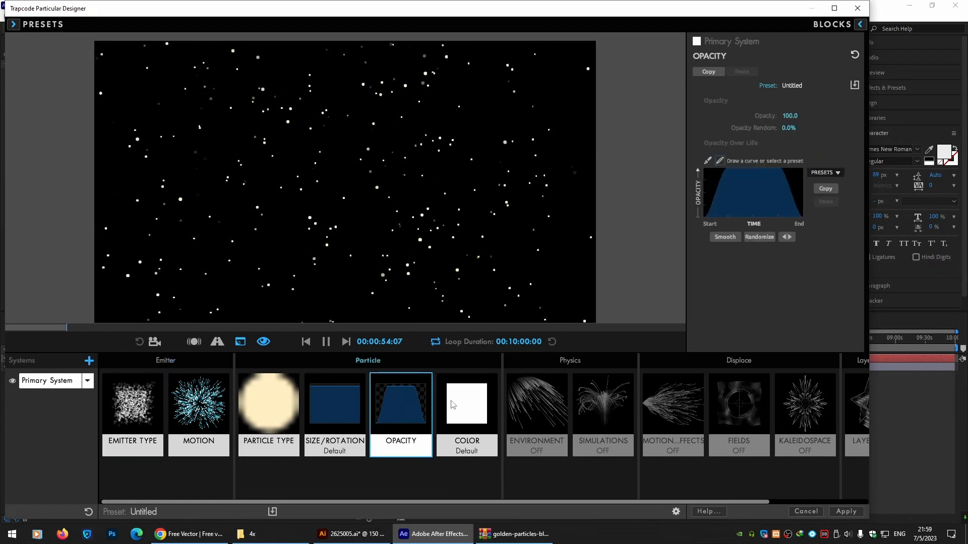
left_click(721, 200)
left_click(758, 201)
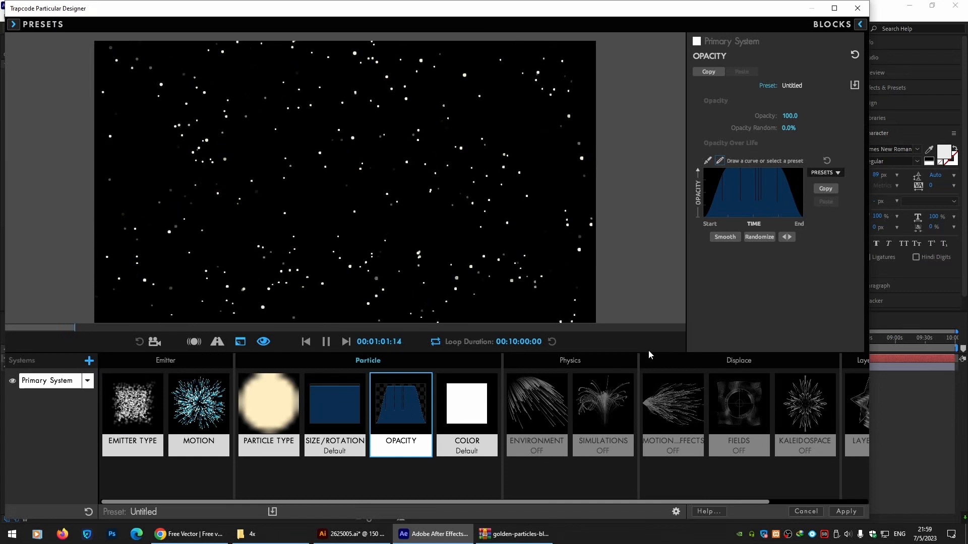
Set the emitter size XYZ to 3000.
left_click(192, 424)
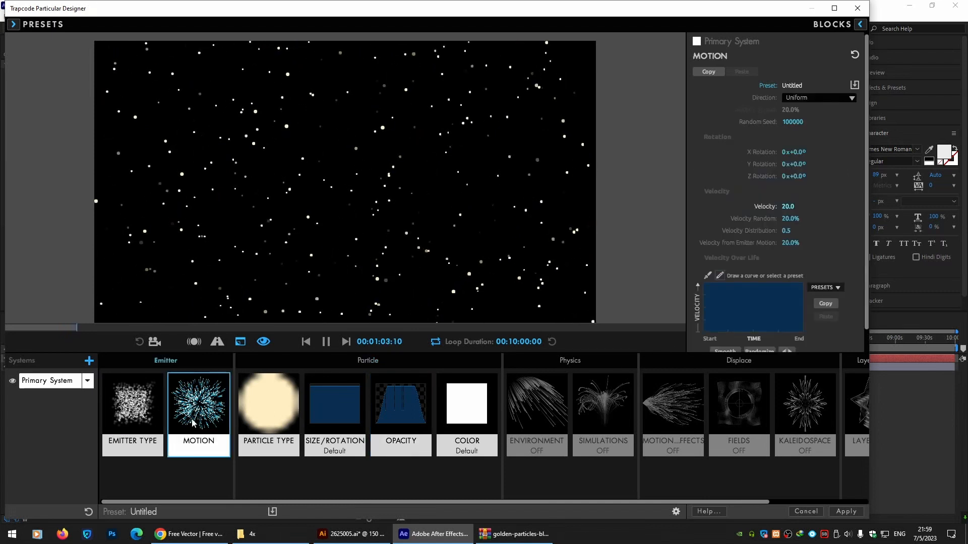
left_click(146, 429)
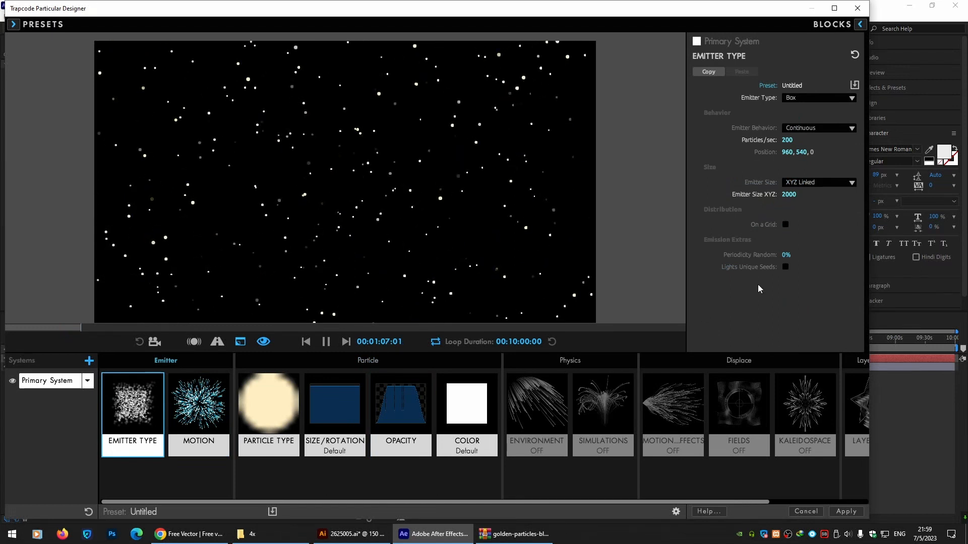
left_click(789, 194)
type("3000")
key("Return")
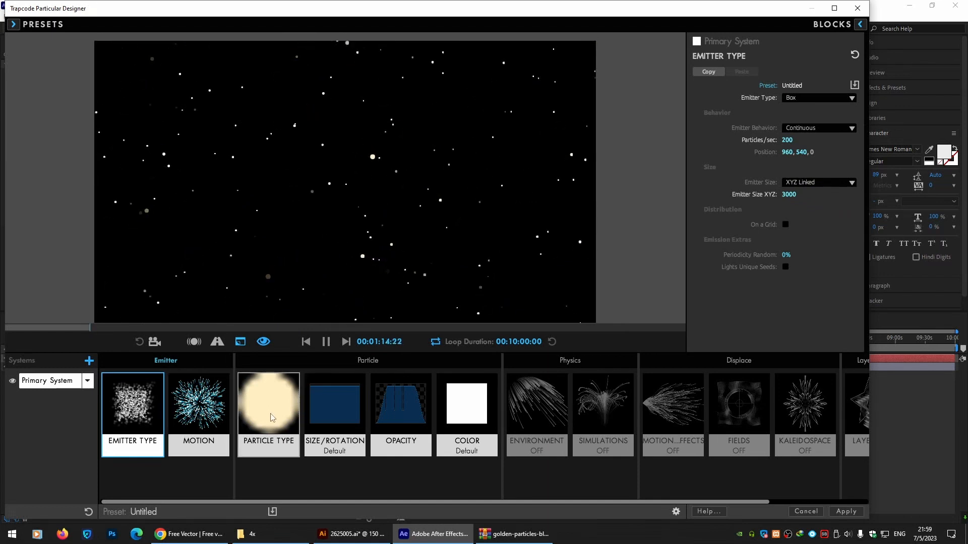
Set the particle Size Random to 20% and apply the Designer settings.
left_click(321, 417)
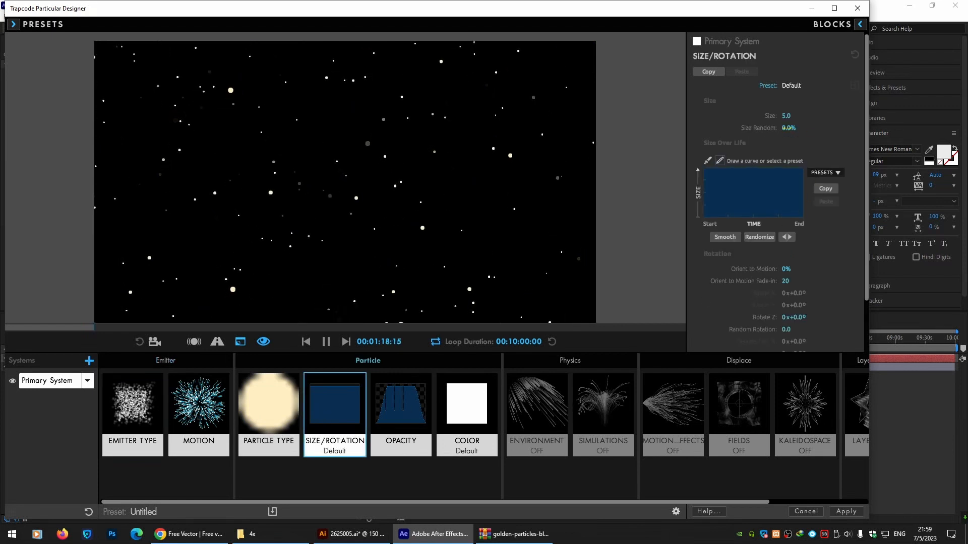
left_click(788, 128)
type("20")
key("Return")
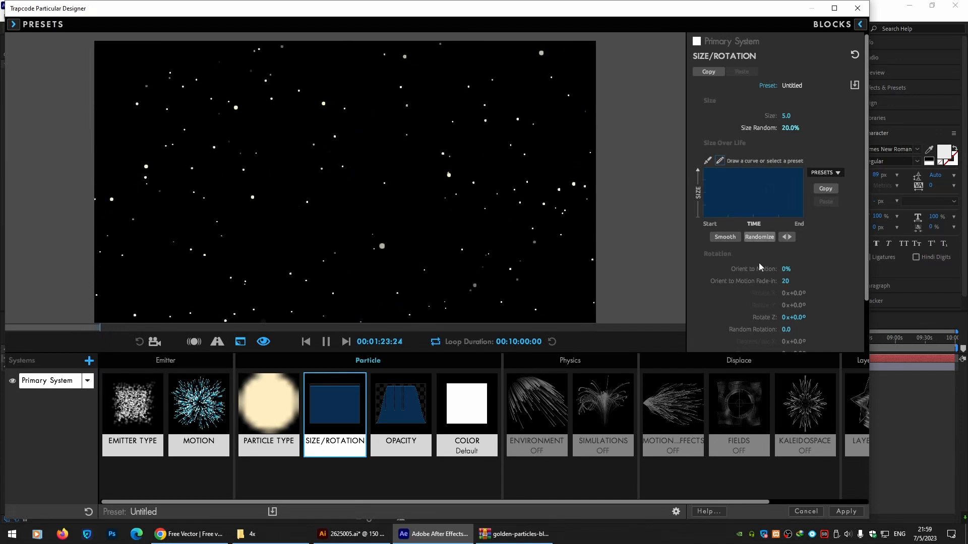
left_click(854, 511)
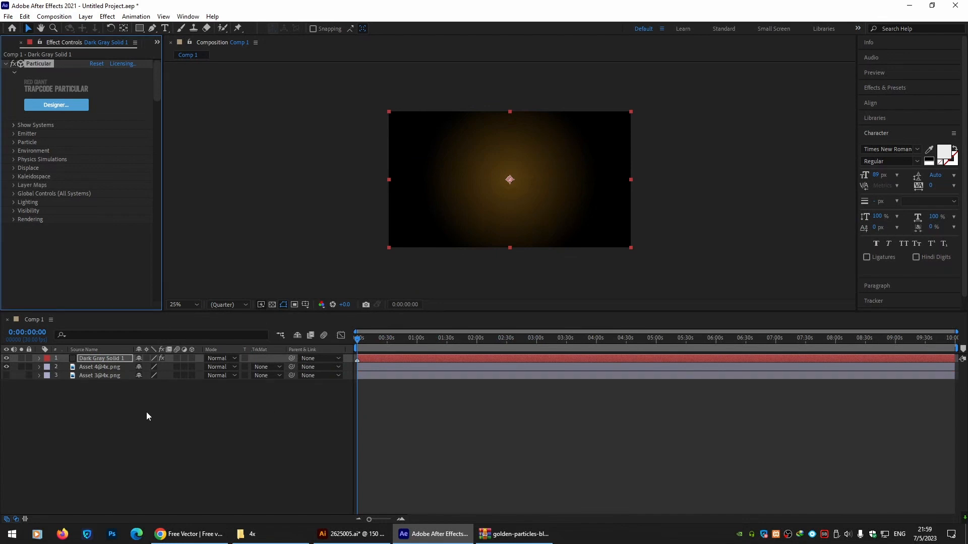
Stretch the particle solid layer's out point to the end of the composition.
left_click(94, 358)
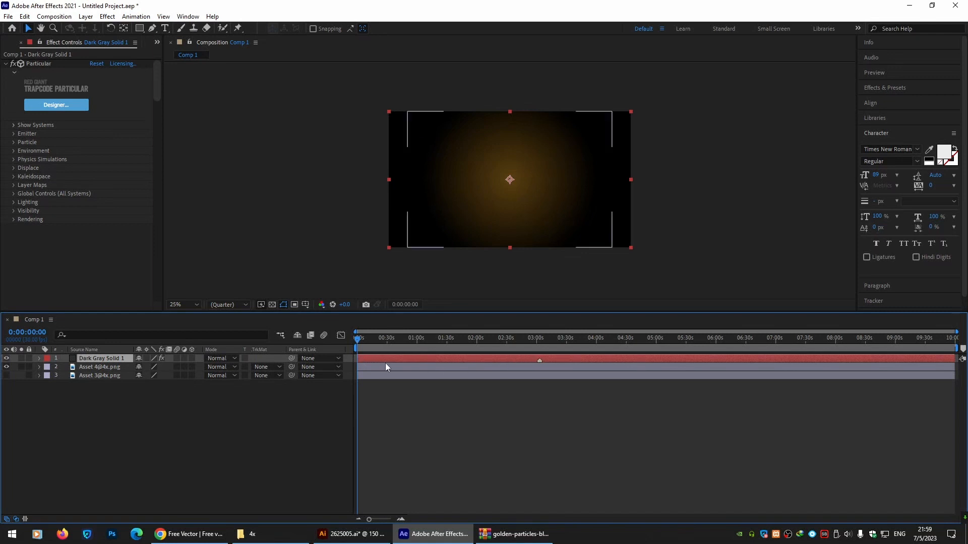
left_click_drag(359, 359, 386, 358)
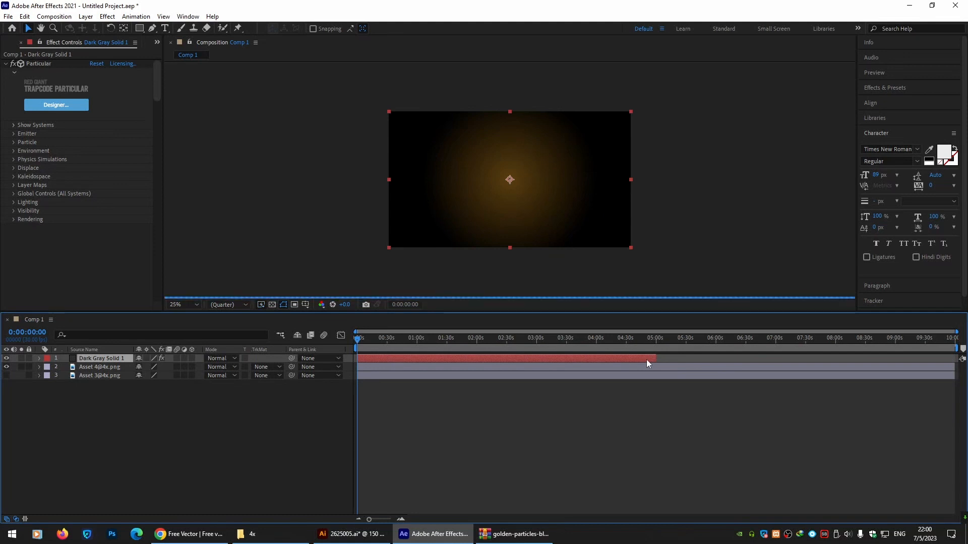
left_click_drag(656, 357, 963, 360)
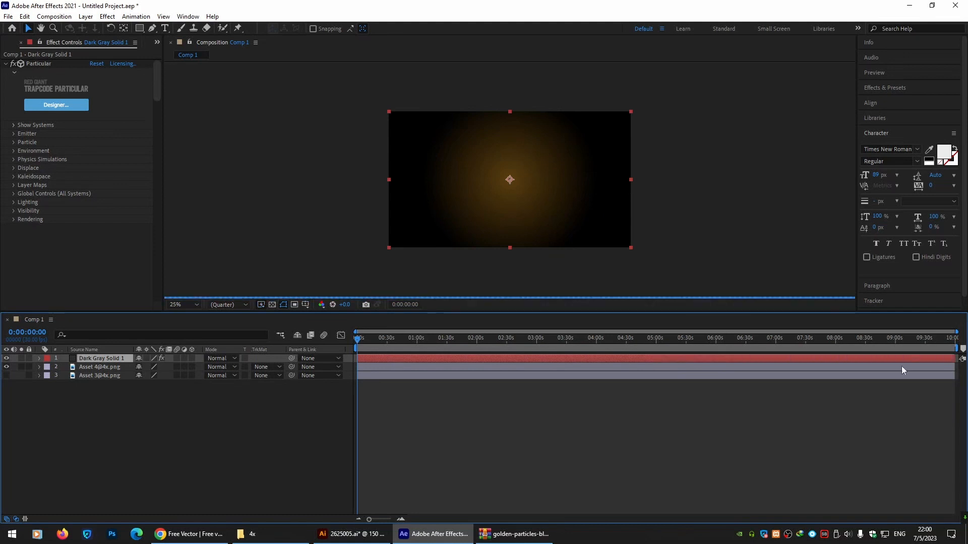
Pre-compose the particle solid and the Asset 3@4x layer into a composition named particle-1.
left_click(94, 376)
right_click(95, 376)
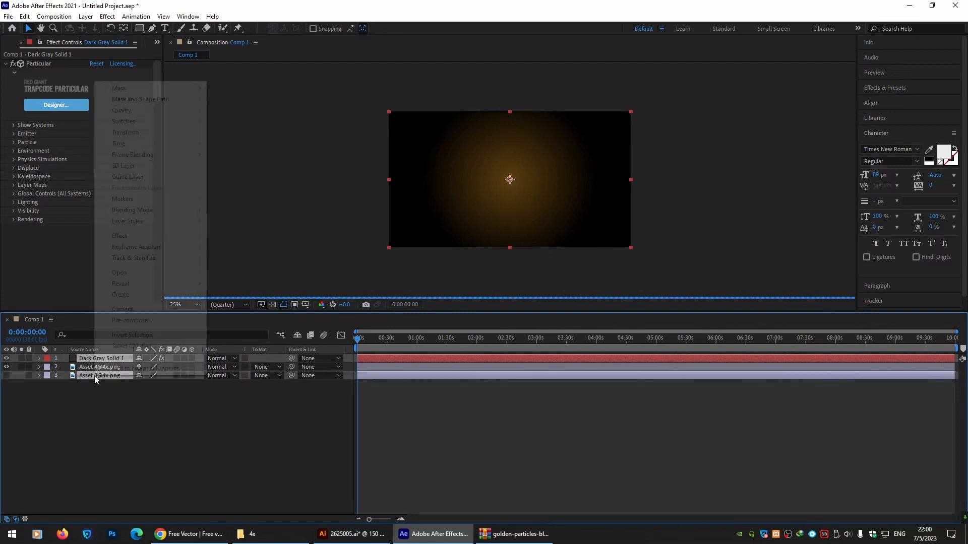
left_click(133, 321)
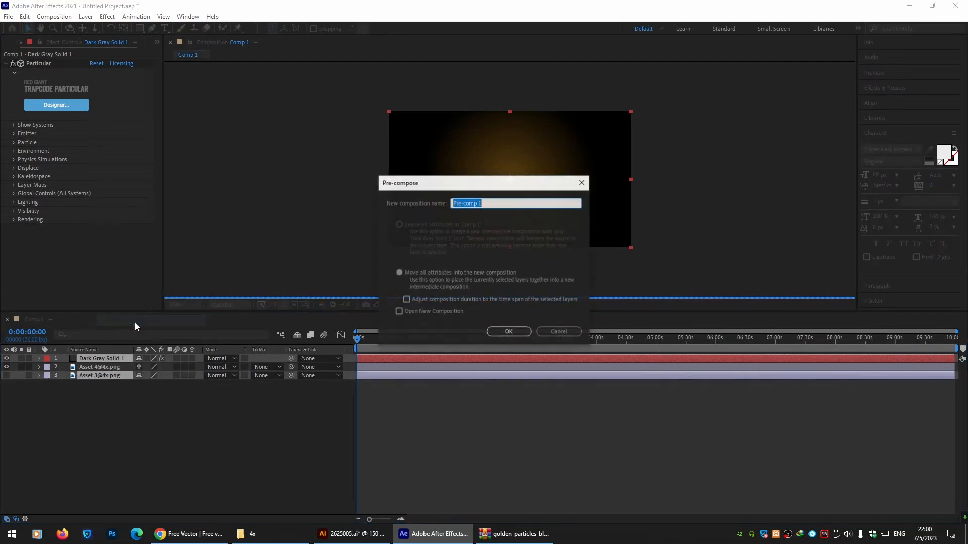
type("particle-1")
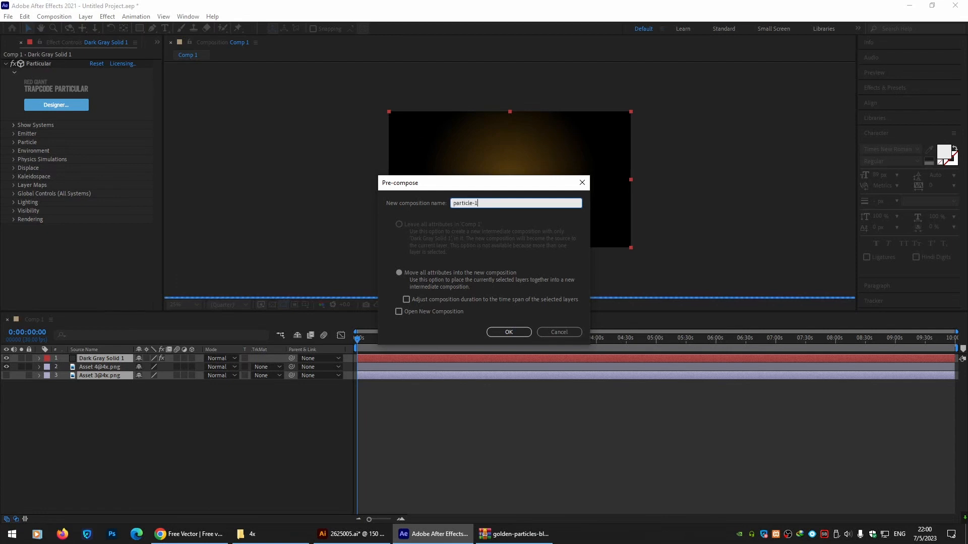
key("Return")
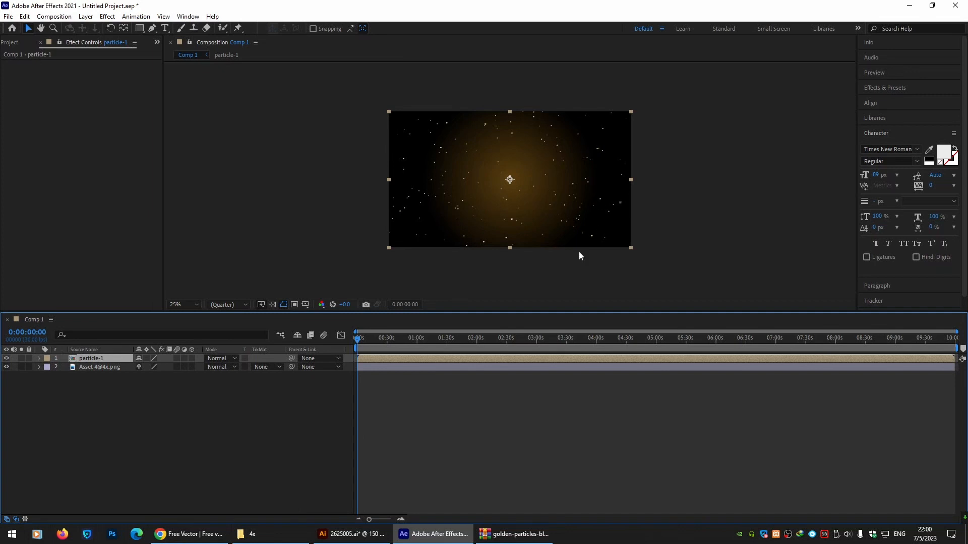
Add another new solid layer with default settings to the composition.
left_click(97, 414)
right_click(95, 405)
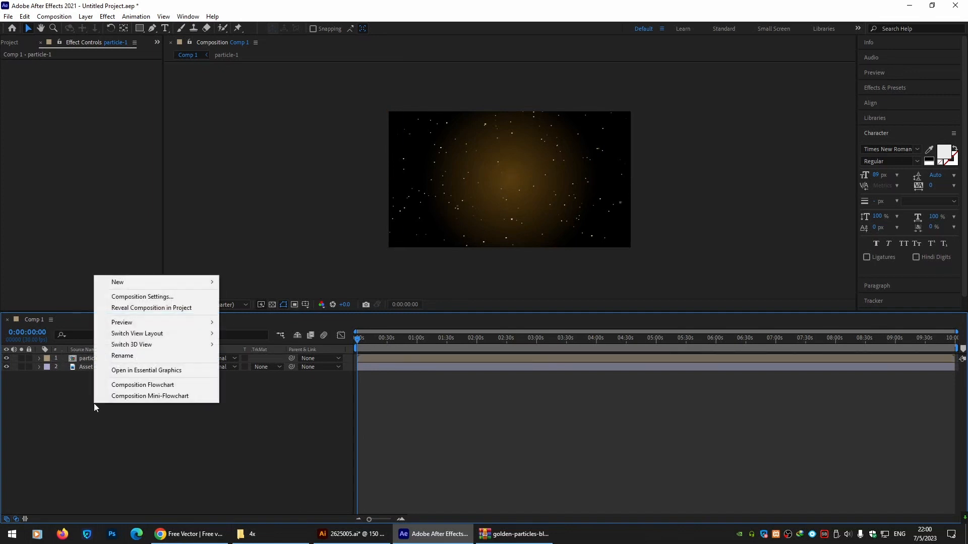
mouse_move(171, 282)
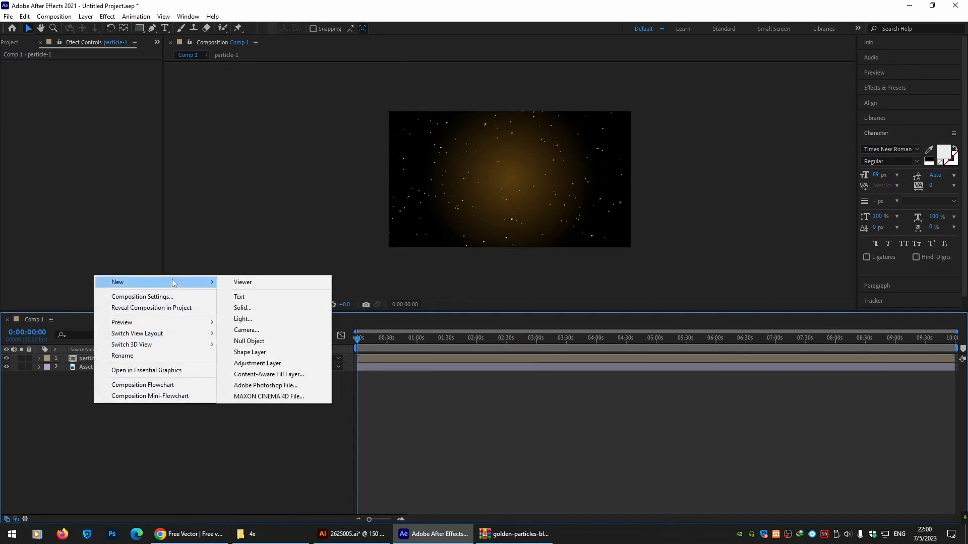
left_click(255, 307)
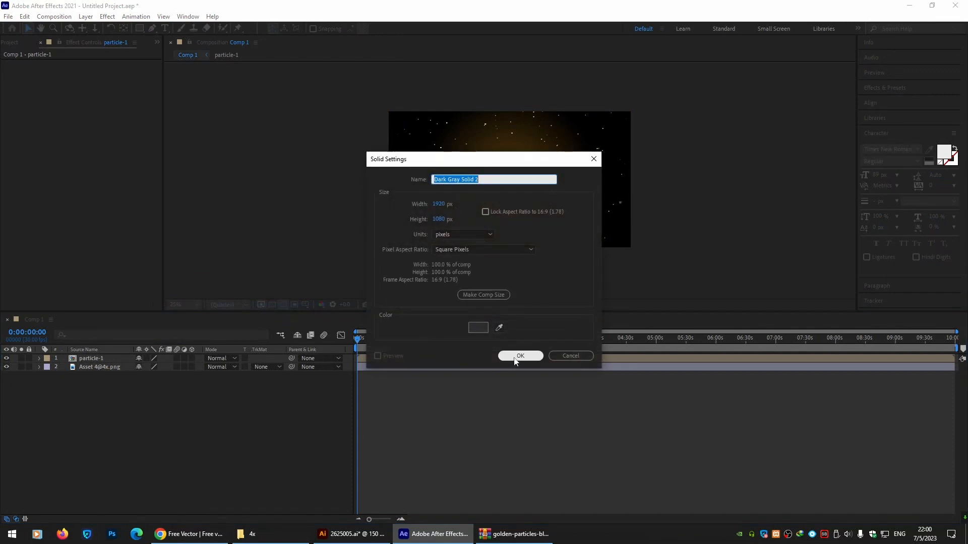
left_click(520, 356)
Apply the RG Trapcode Particular effect to the new solid.
right_click(95, 138)
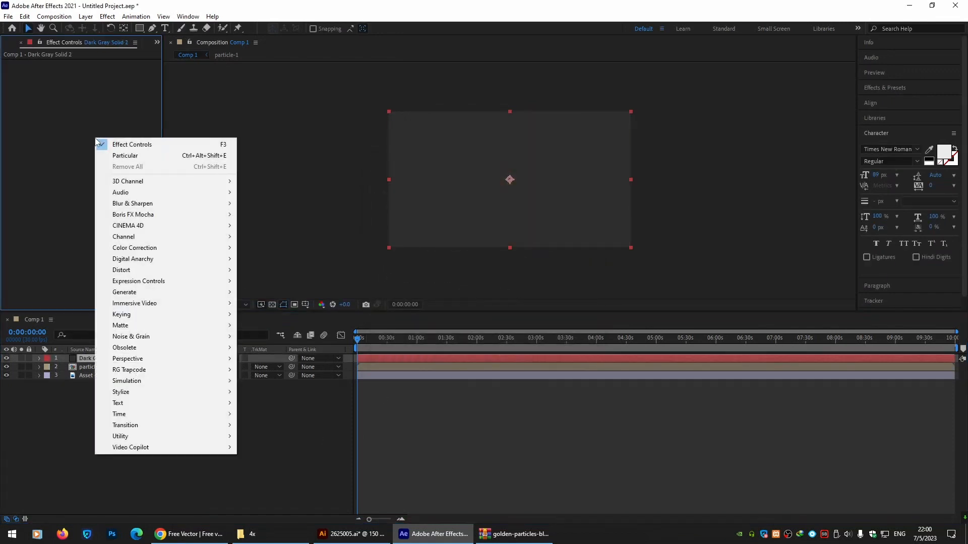
mouse_move(173, 369)
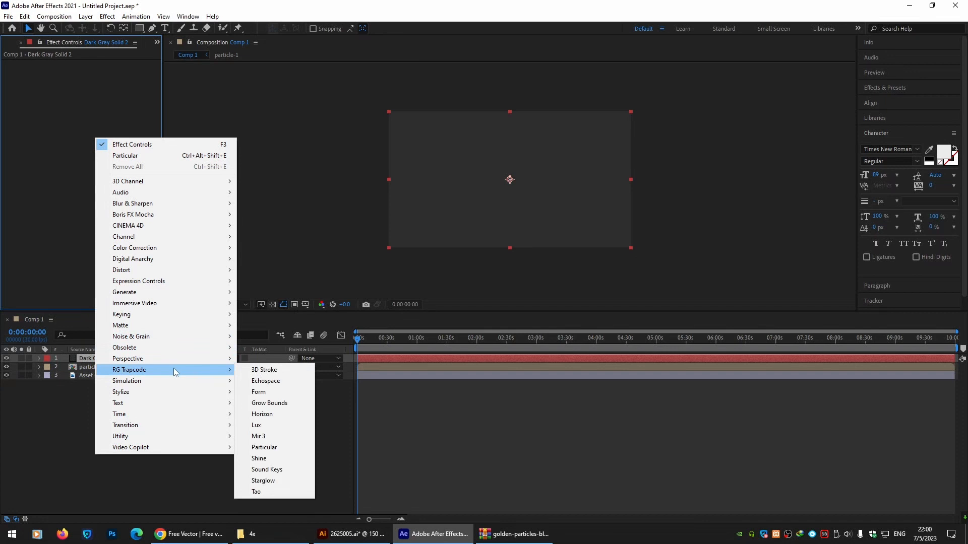
left_click(291, 440)
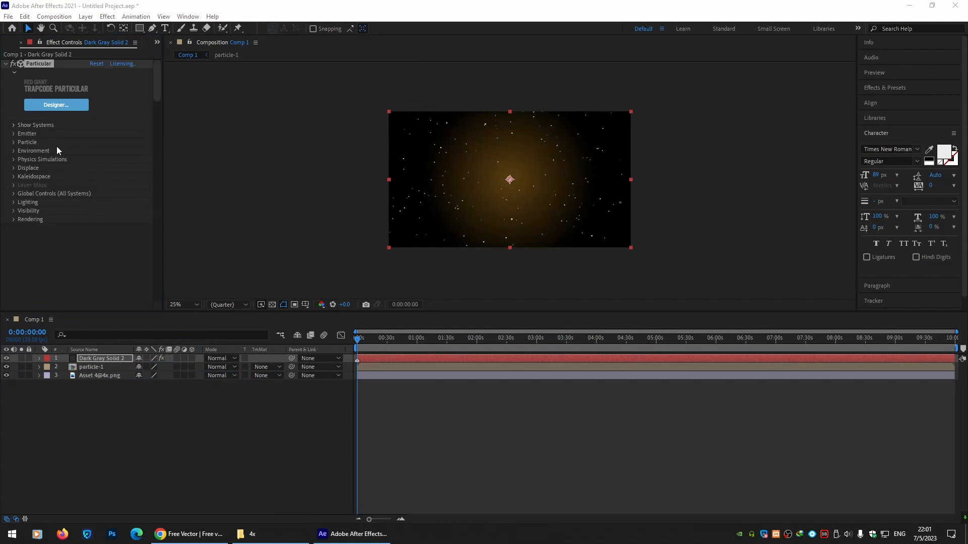
Open the Particular Designer and apply the Deep Box Area system preset.
left_click(43, 105)
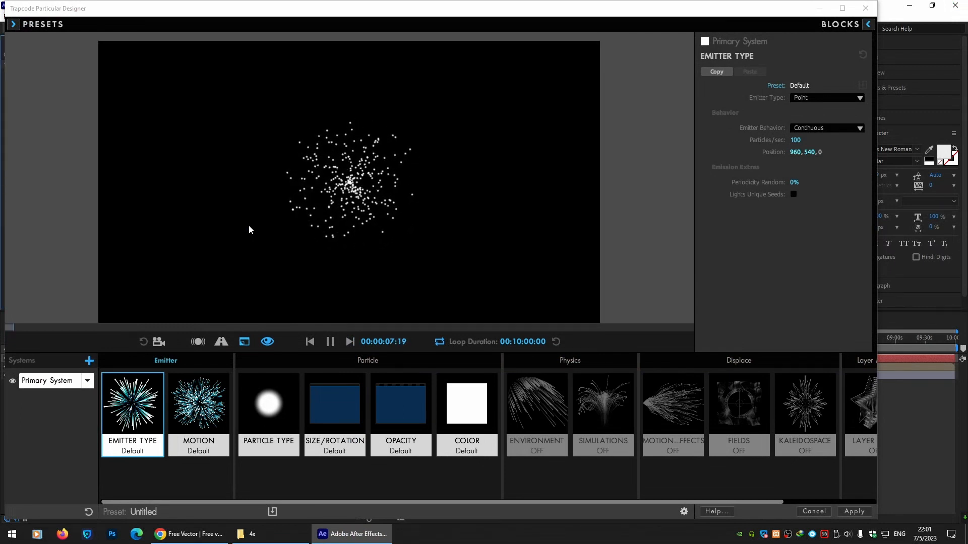
left_click(12, 24)
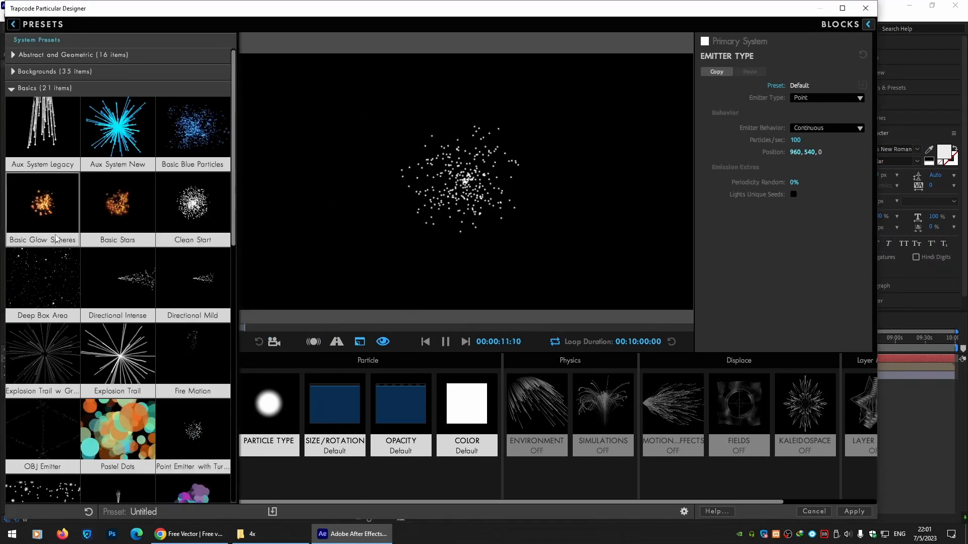
left_click(47, 277)
left_click(14, 24)
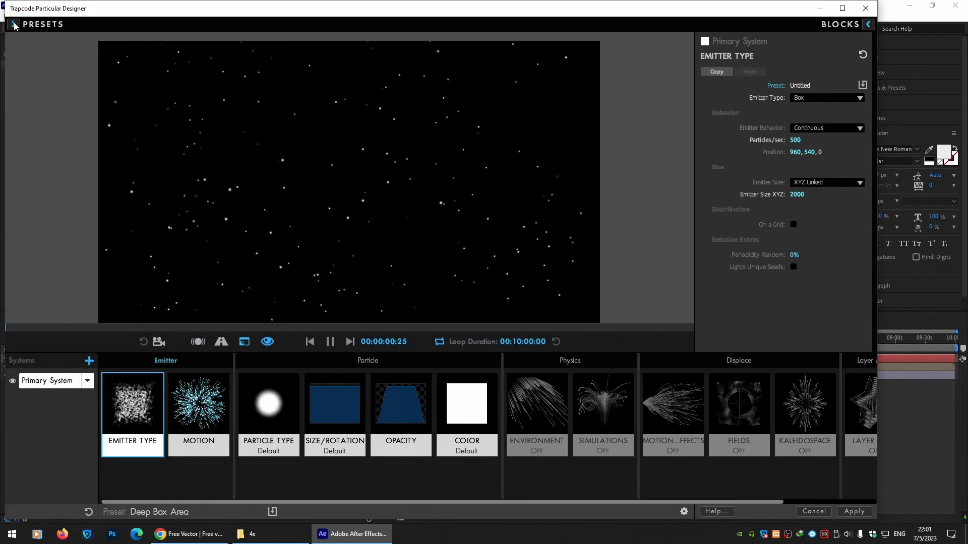
Change the particle type to Sprite and choose the custom Asset 2@4x sprite.
left_click(280, 413)
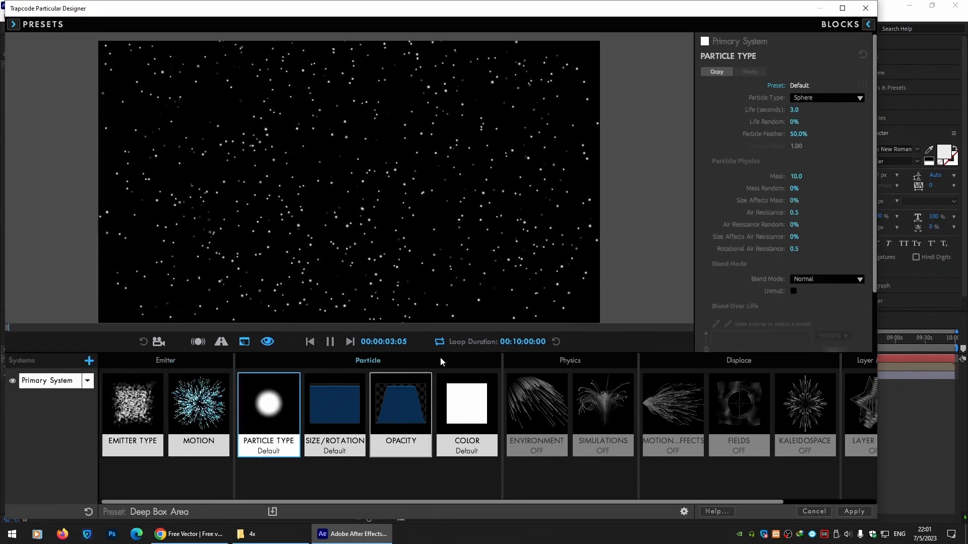
left_click(820, 97)
left_click(818, 160)
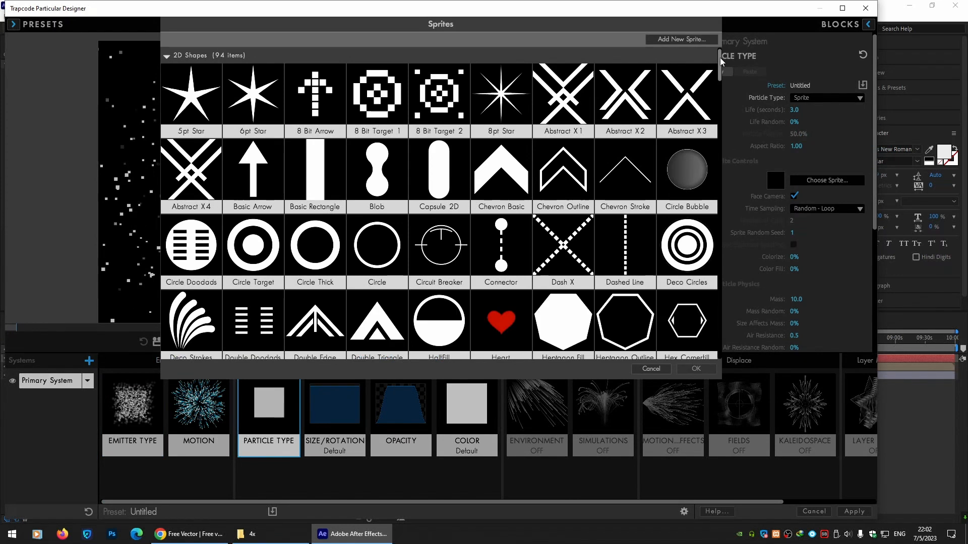
left_click_drag(720, 57, 695, 337)
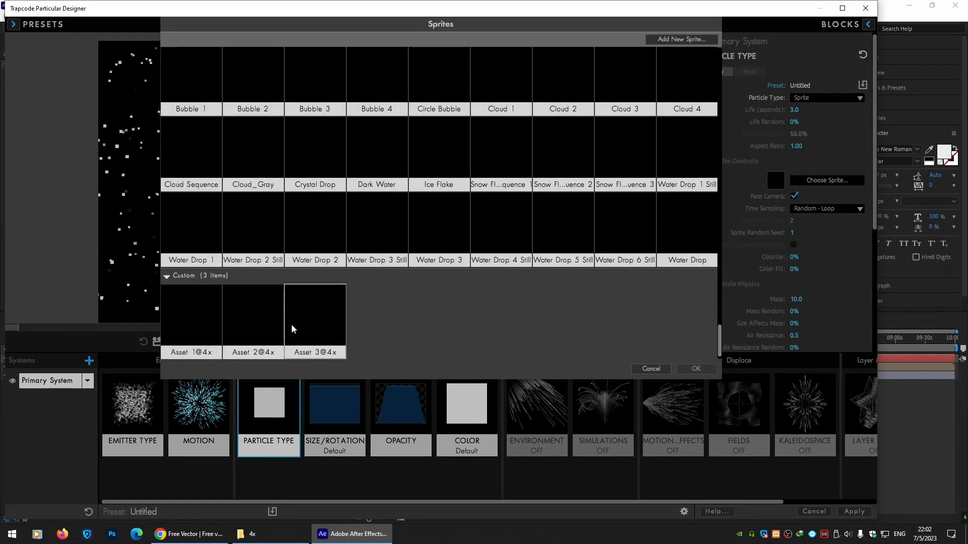
left_click(268, 318)
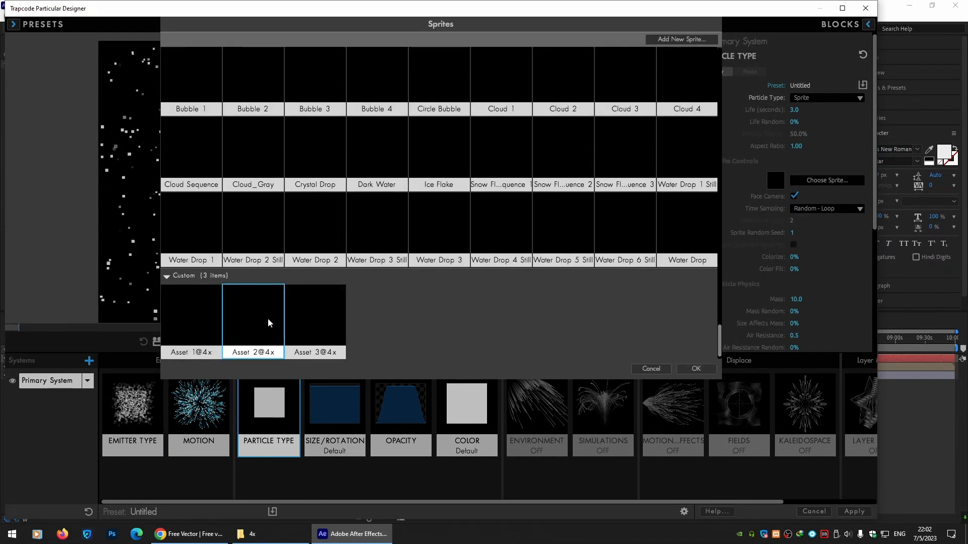
left_click(695, 369)
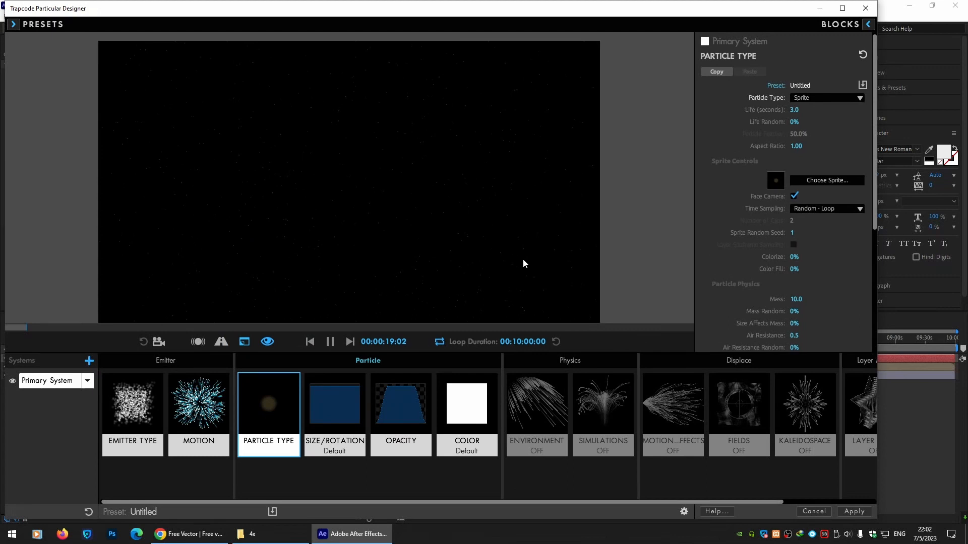
Set the particle size to 10.
left_click(332, 424)
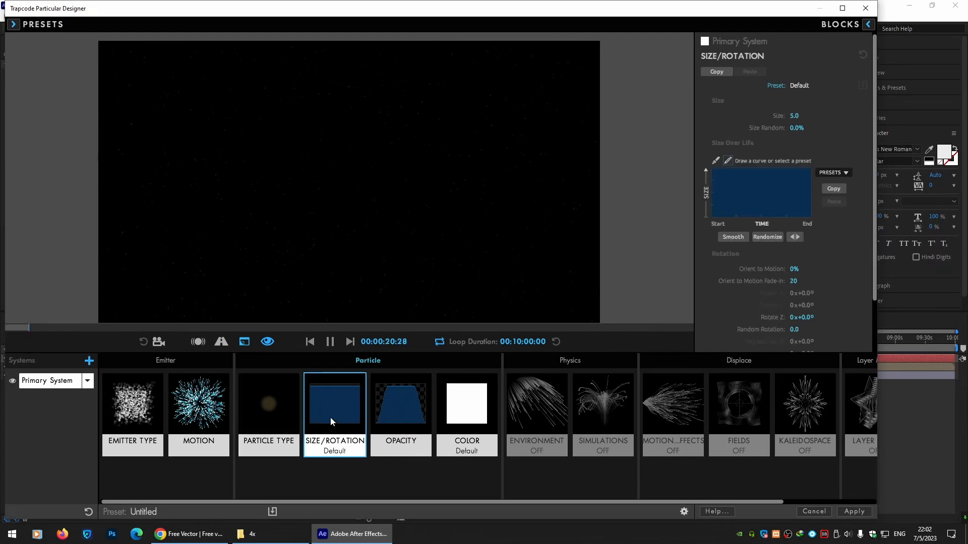
left_click(796, 115)
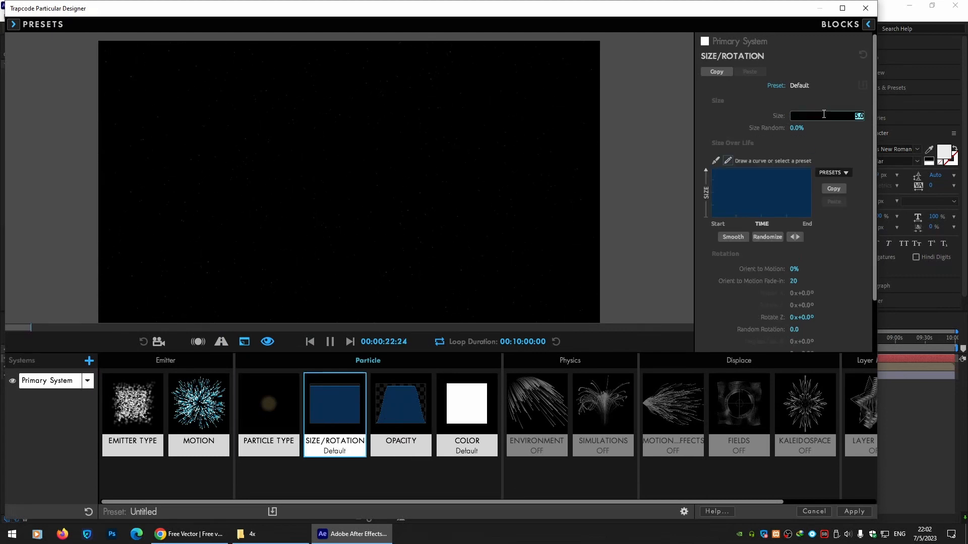
type("10")
key("Return")
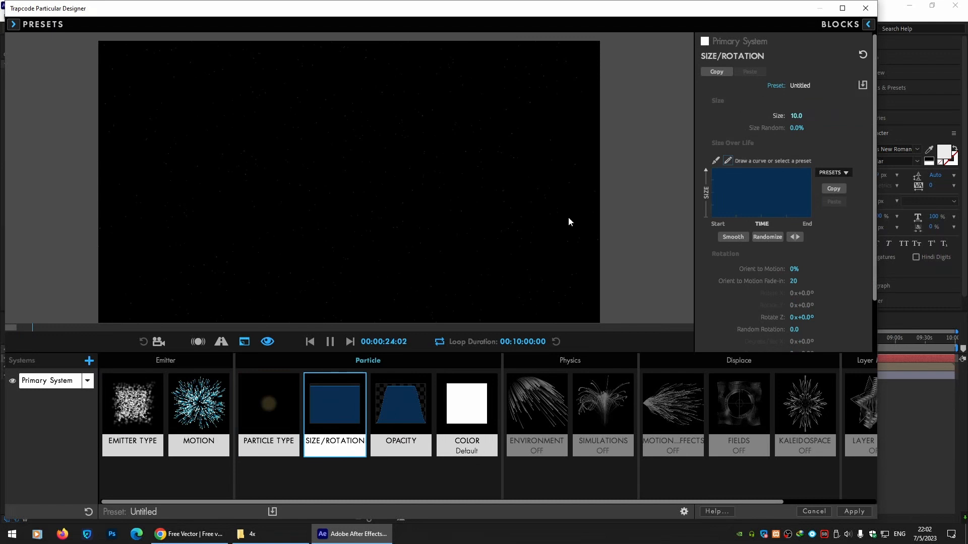
Lower the emitter's particles per second.
left_click(146, 405)
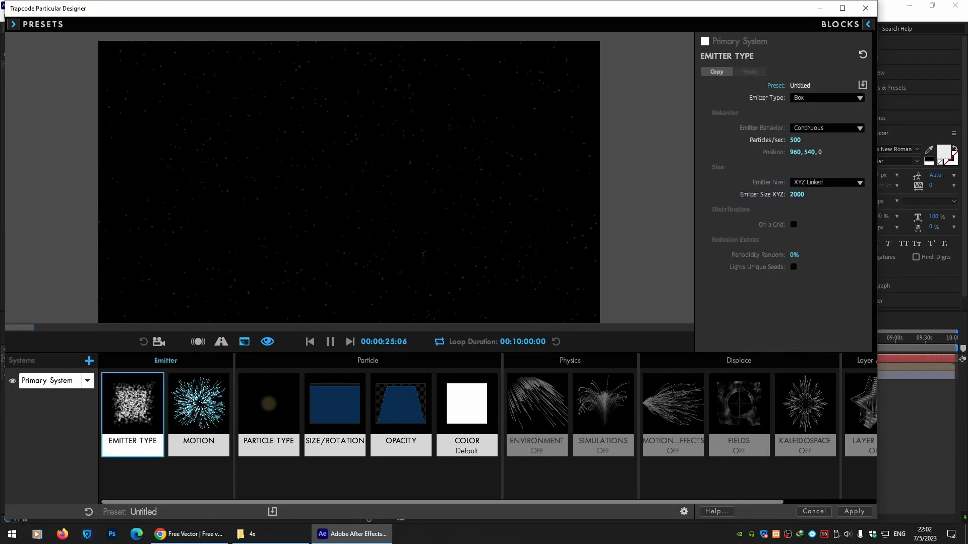
left_click(796, 139)
key("Return")
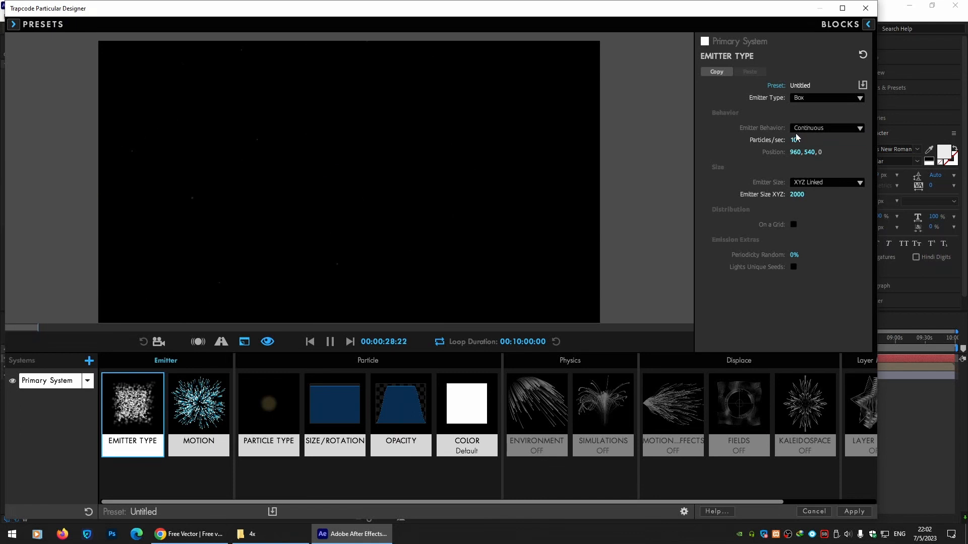
Set the particle size to 200 and the size random to 100%.
left_click(334, 404)
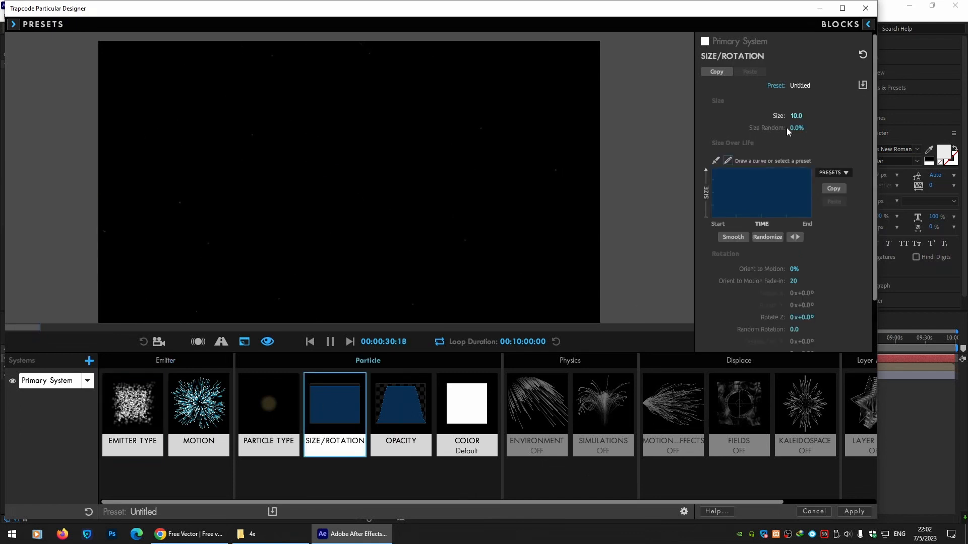
left_click(797, 116)
type("100")
key("Return")
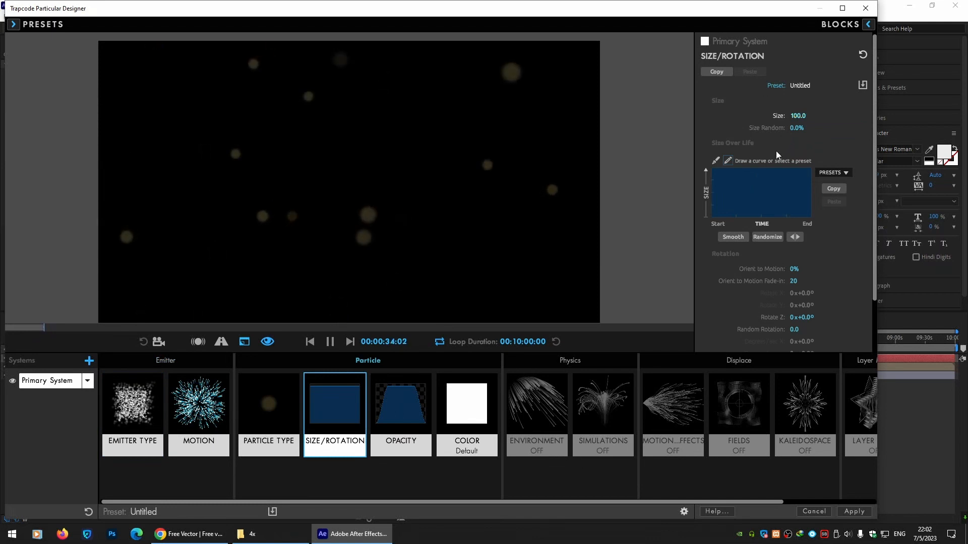
left_click(801, 116)
type("200")
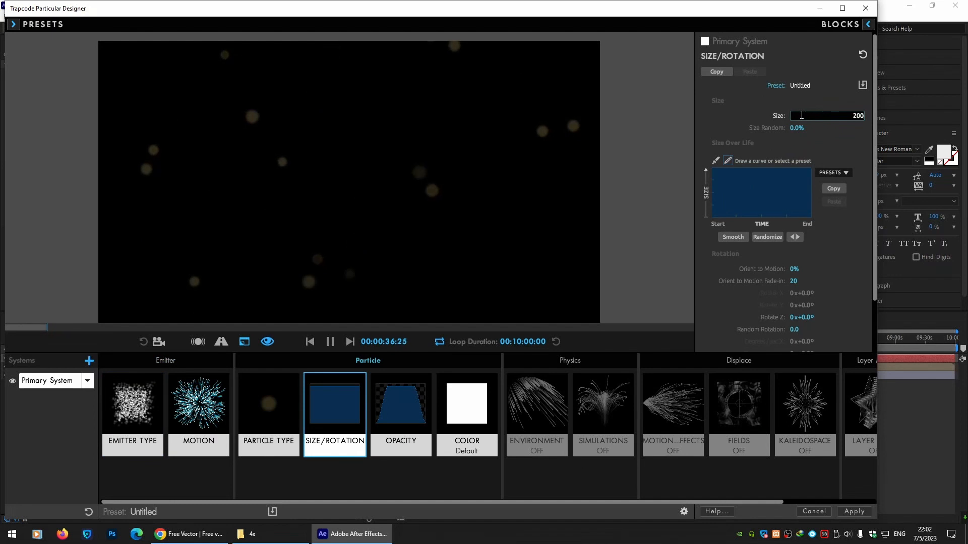
key("Return")
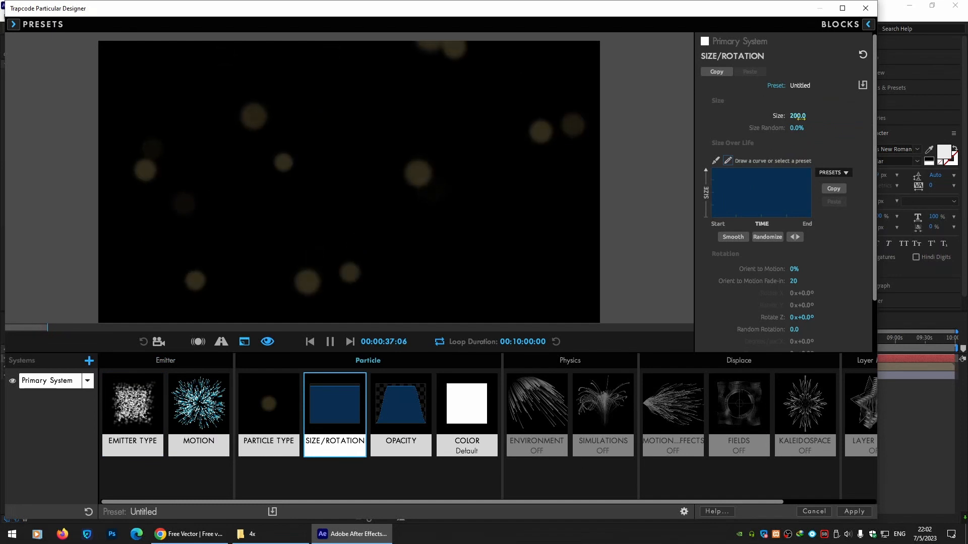
key("Tab")
type("100")
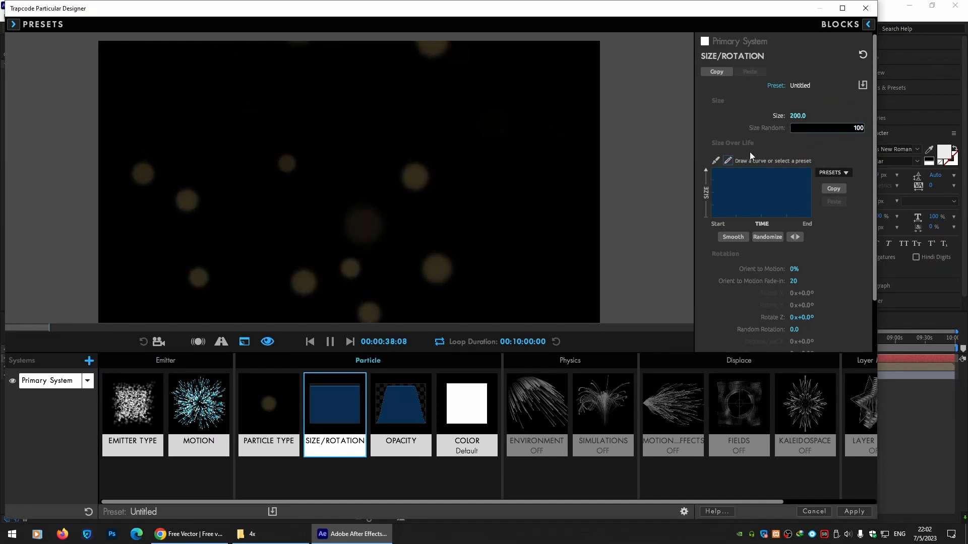
key("Return")
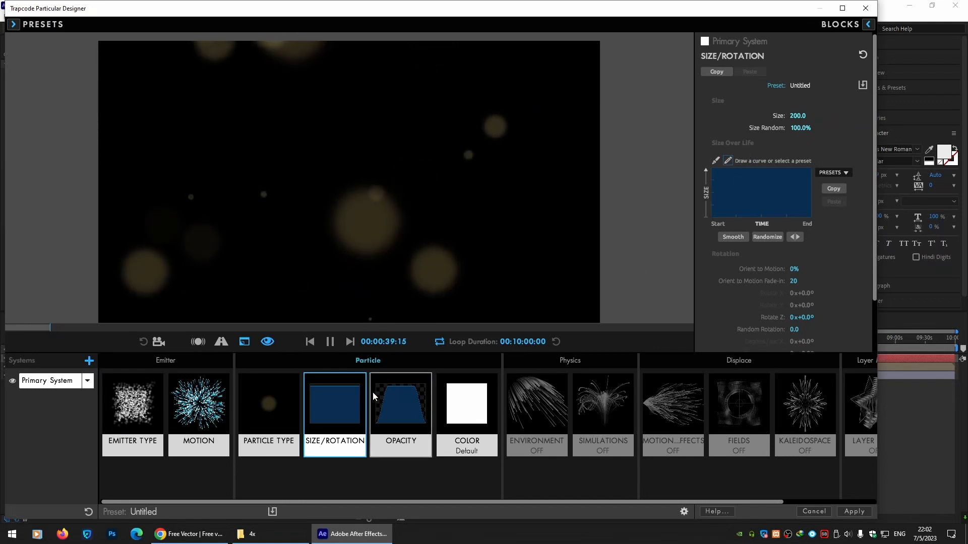
Set the motion velocity to 50 and apply the Designer settings to the layer.
left_click(199, 404)
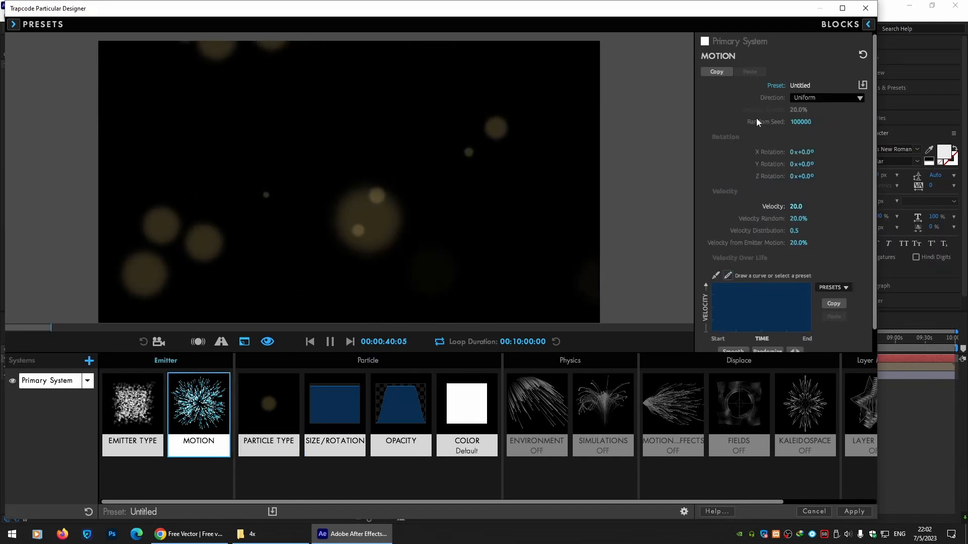
left_click(796, 207)
type("50")
key("Return")
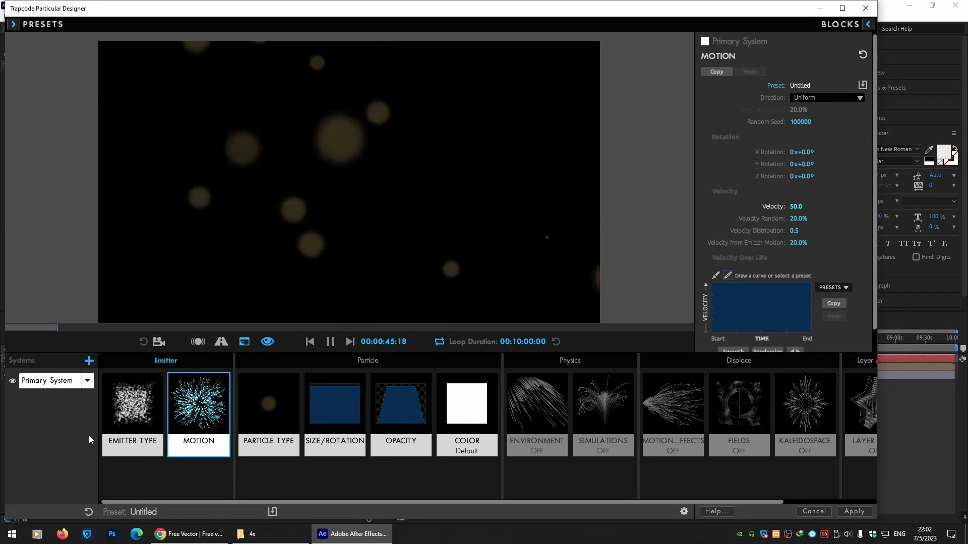
left_click(861, 512)
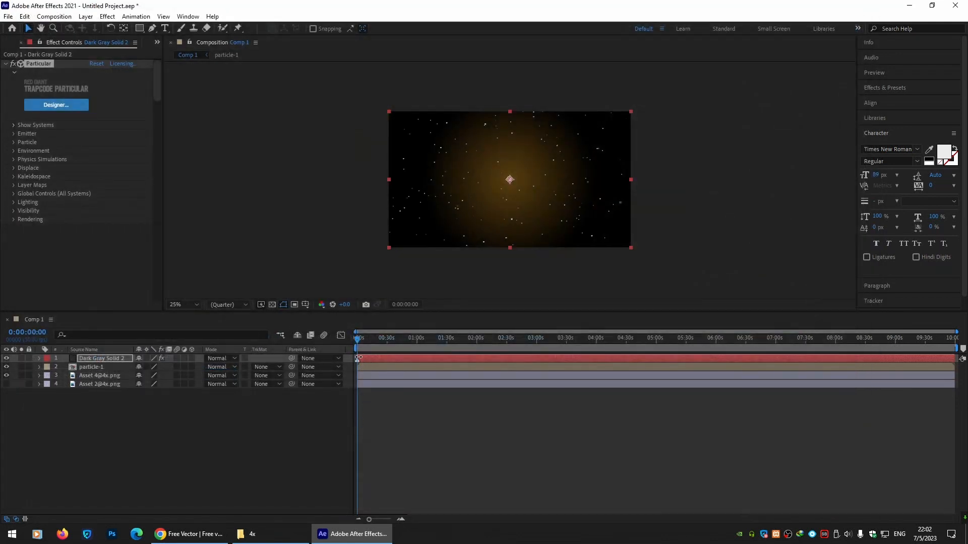
mouse_move(357, 360)
left_mouse_down()
mouse_move(682, 355)
mouse_move(383, 363)
left_mouse_up()
left_click_drag(702, 359, 949, 362)
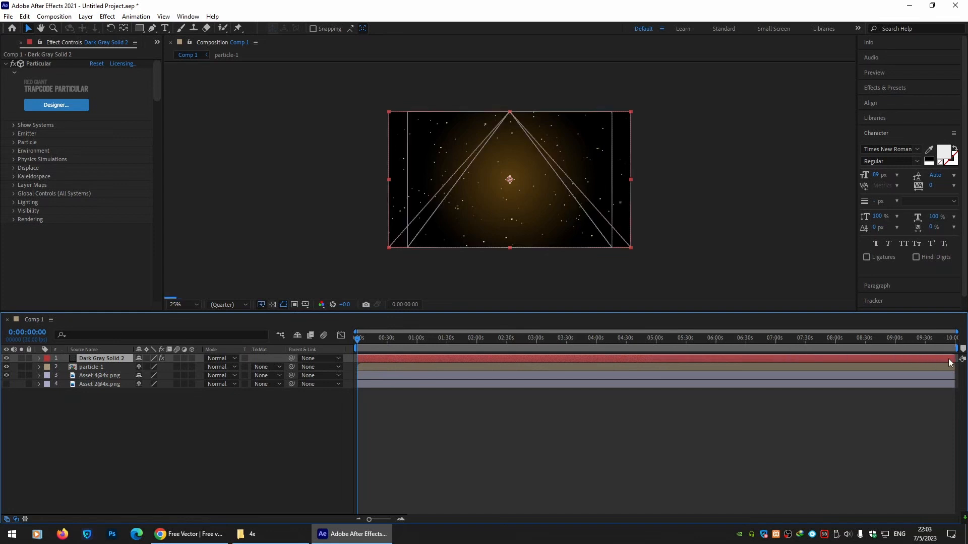
left_click(415, 384)
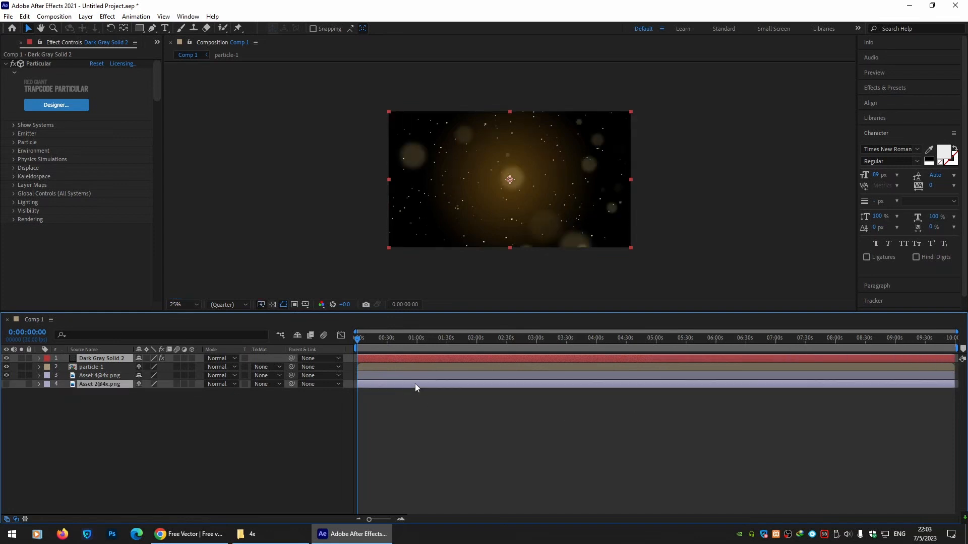
right_click(106, 386)
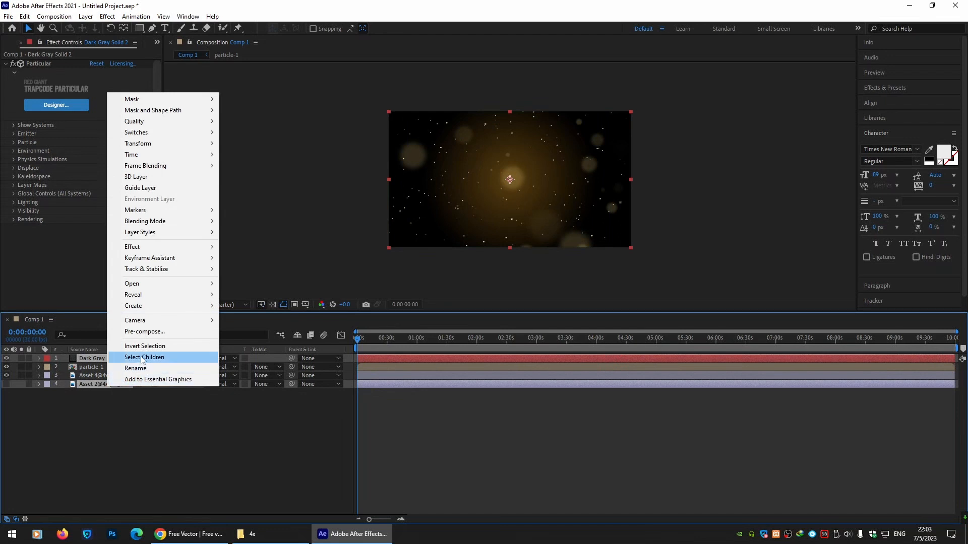
left_click(146, 332)
type("particle-2")
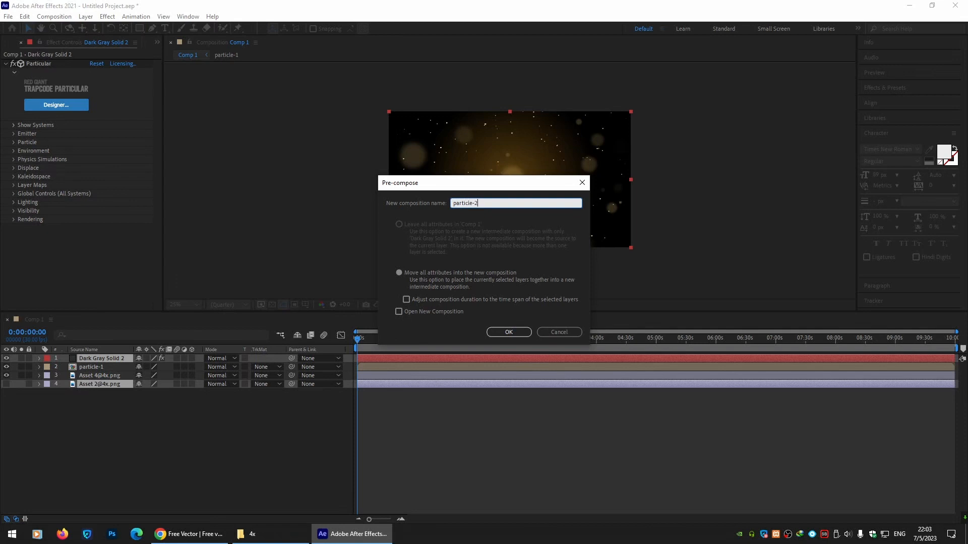
key("Return")
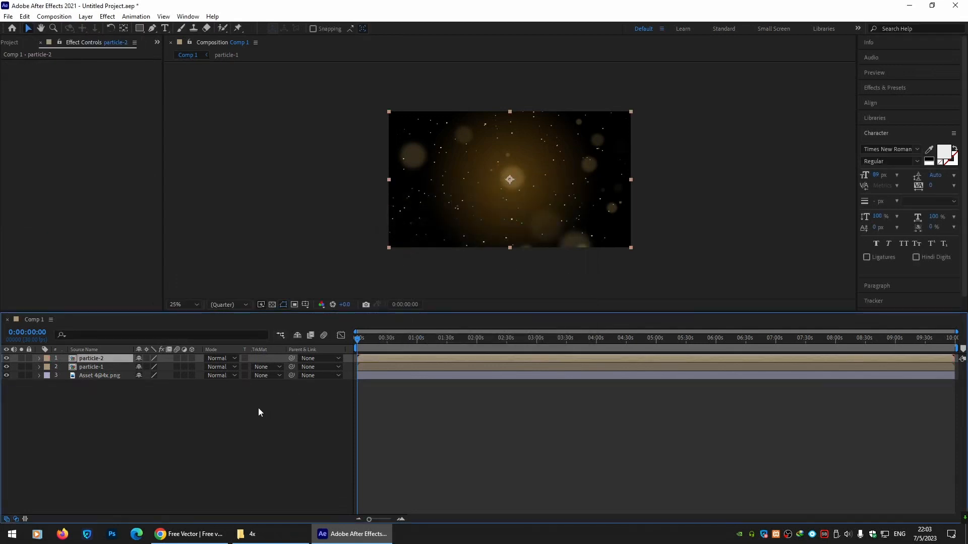
left_click(29, 376)
right_click(39, 87)
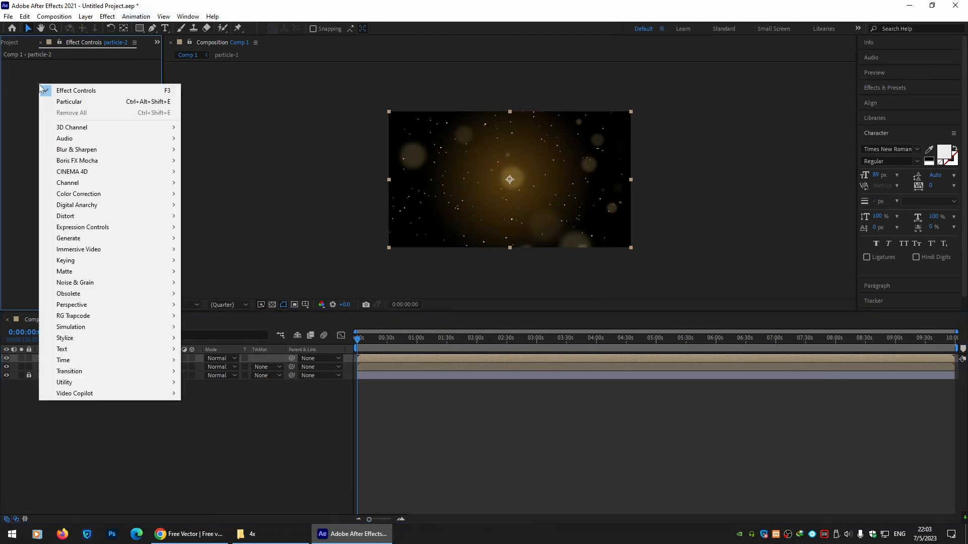
right_click(98, 472)
mouse_move(192, 349)
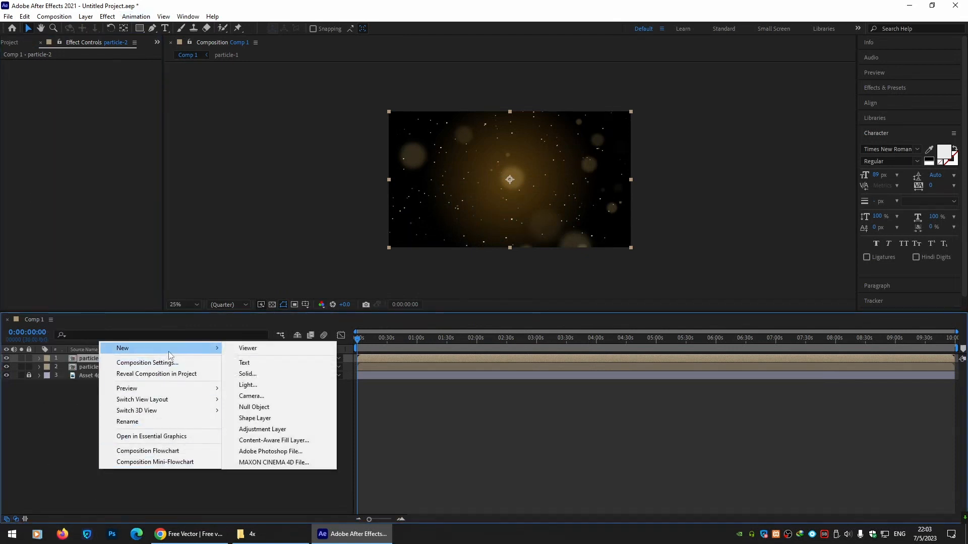
left_click(284, 371)
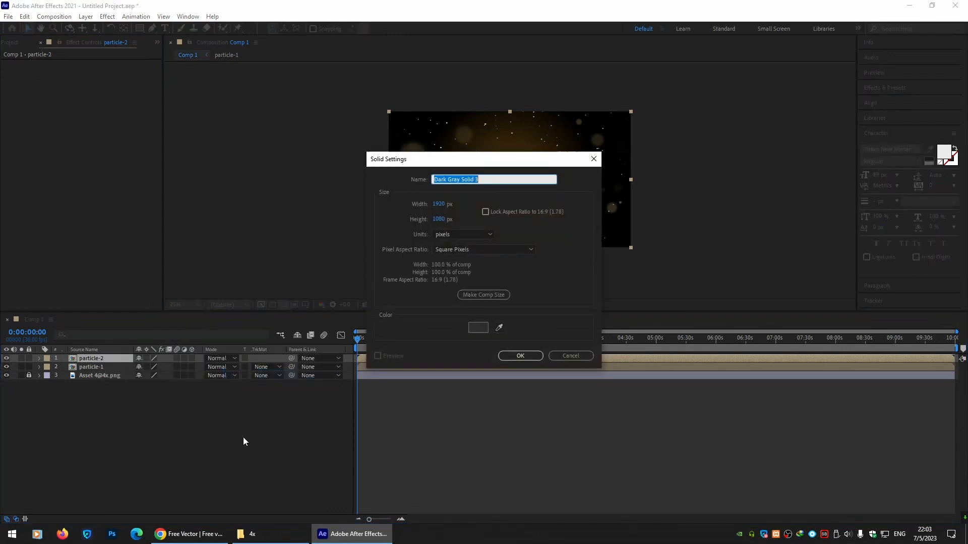
left_click(509, 357)
Apply the RG Trapcode Particular effect to the new solid.
right_click(53, 112)
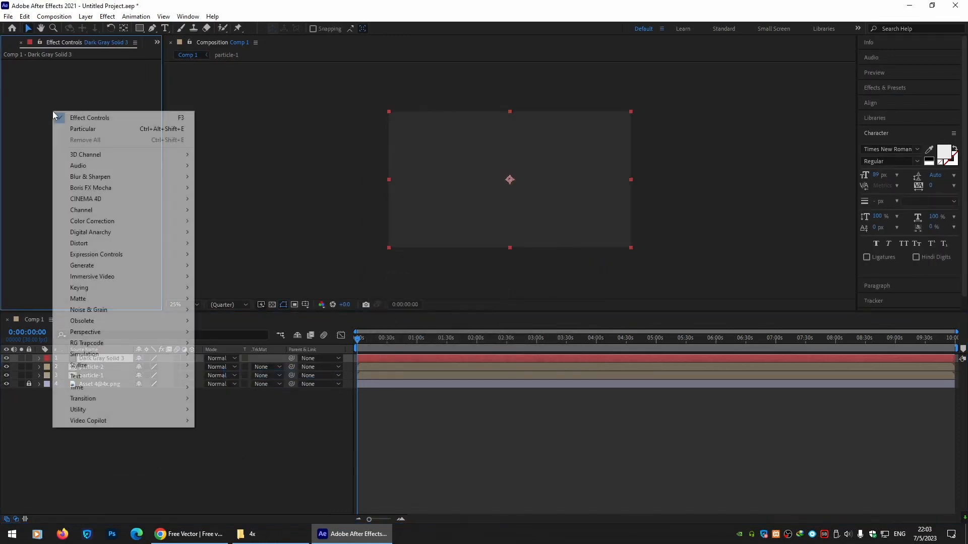
mouse_move(105, 345)
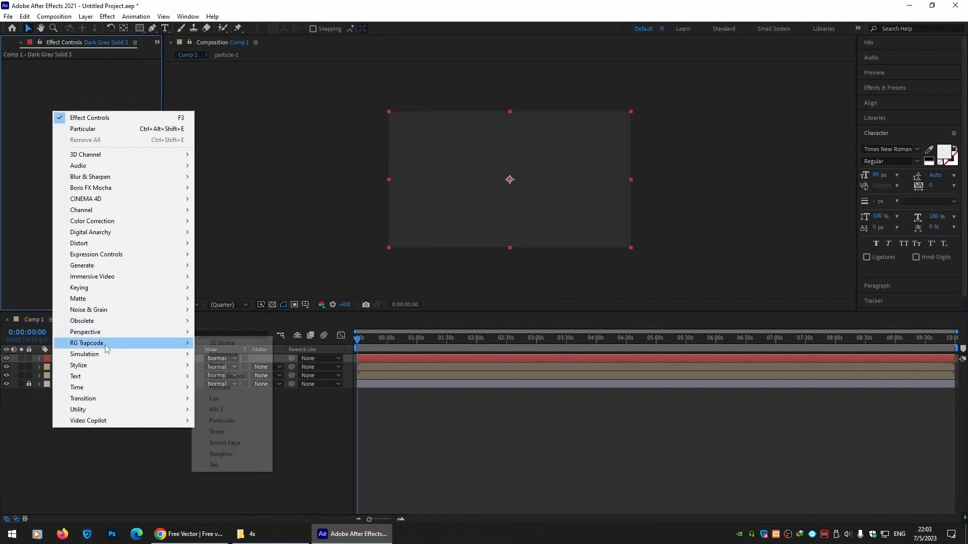
left_click(240, 421)
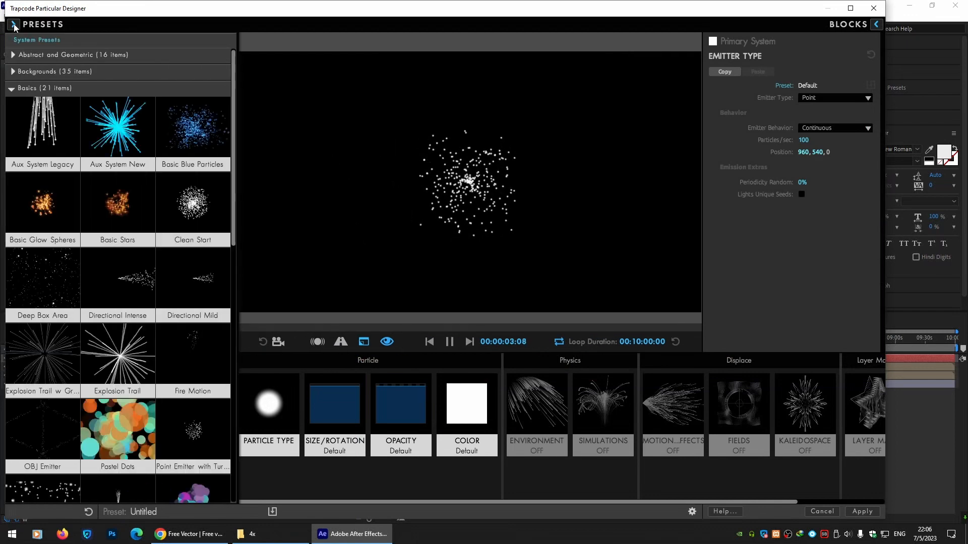
Apply the Deep Box Area preset and change the particle type to Sprite.
left_click(31, 274)
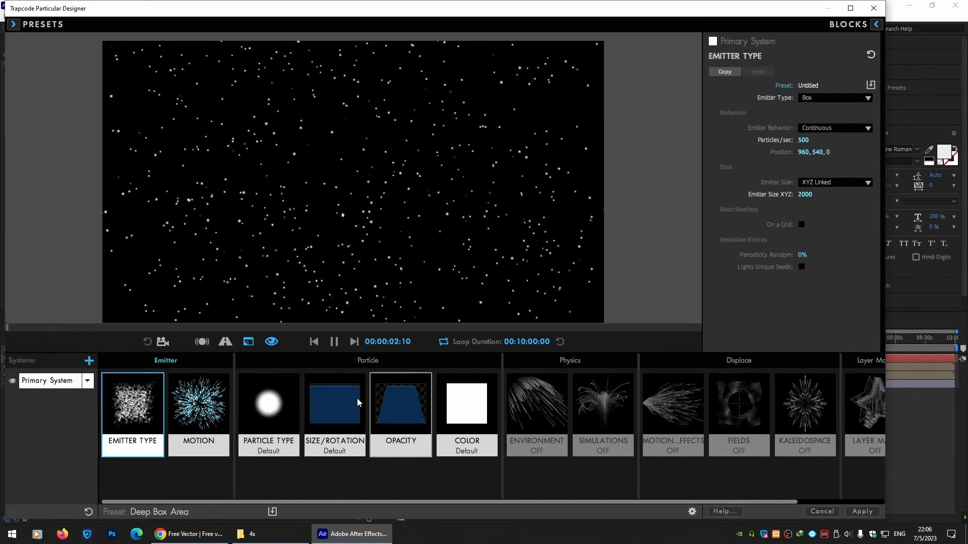
left_click(285, 409)
left_click(834, 98)
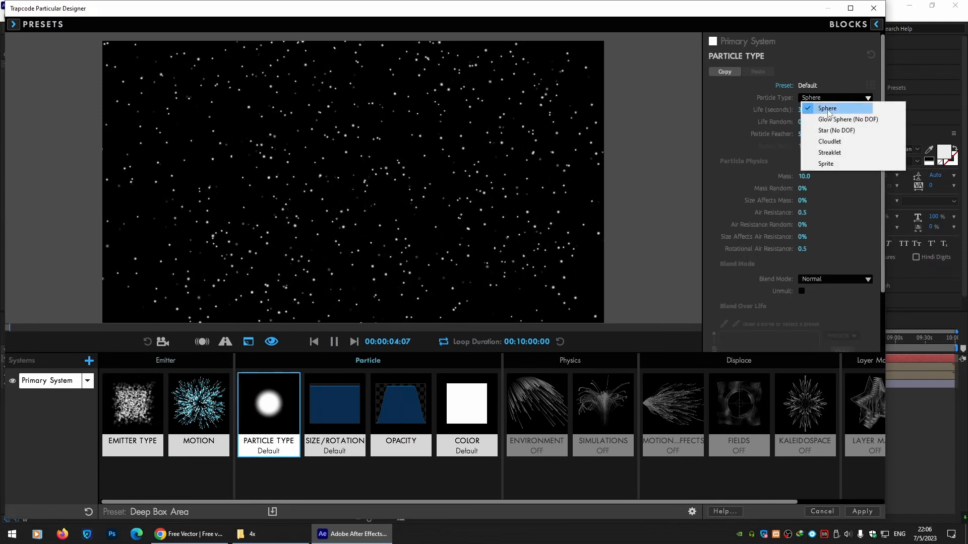
left_click(829, 165)
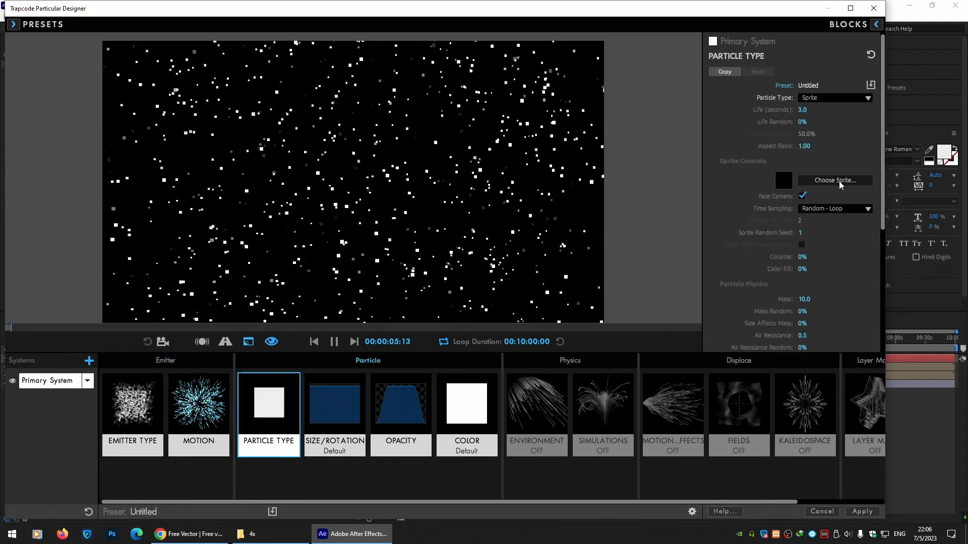
Choose the custom Asset 1@4x sprite for the particles.
left_click(799, 183)
left_click_drag(724, 64, 737, 340)
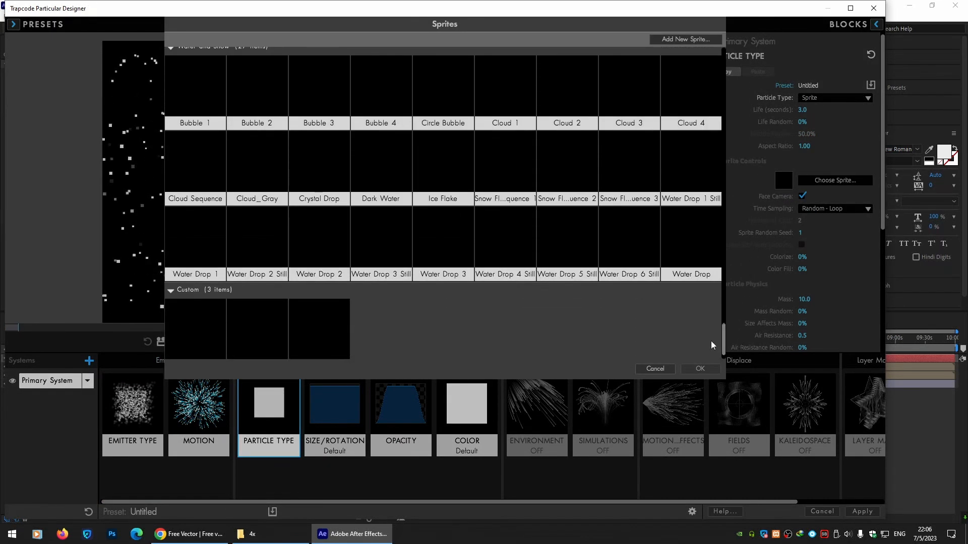
left_click(204, 322)
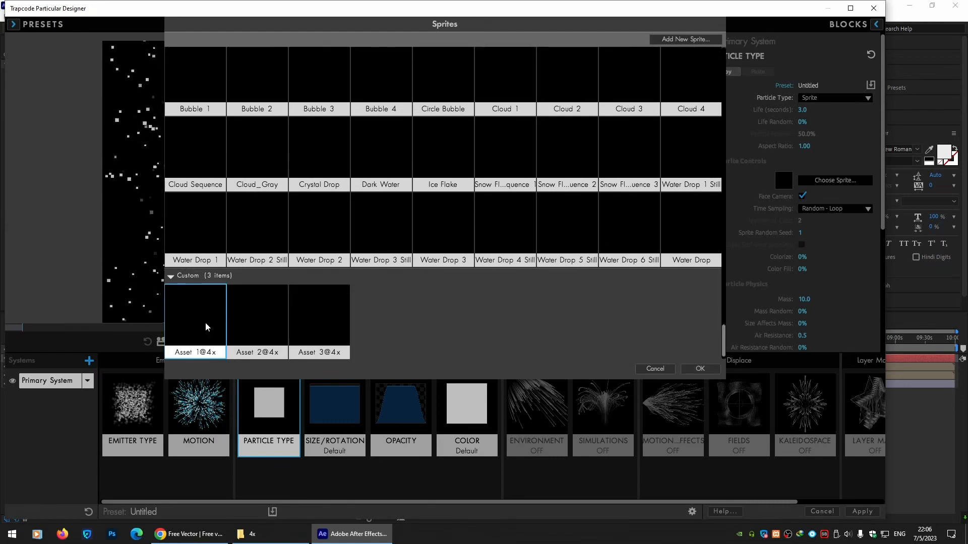
left_click(706, 367)
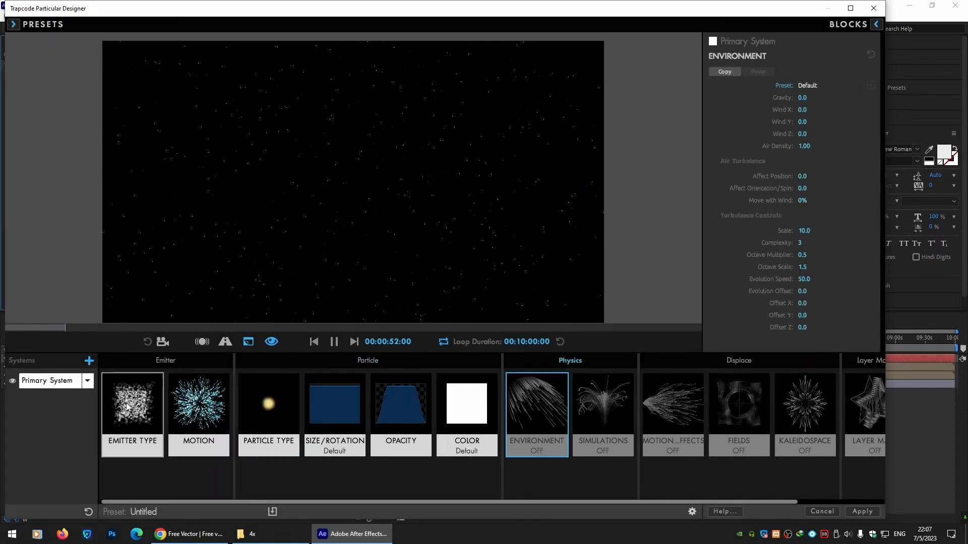
Set the emitter's particles per second to 800 and apply the Designer settings to the layer.
left_click(127, 406)
left_click(800, 140)
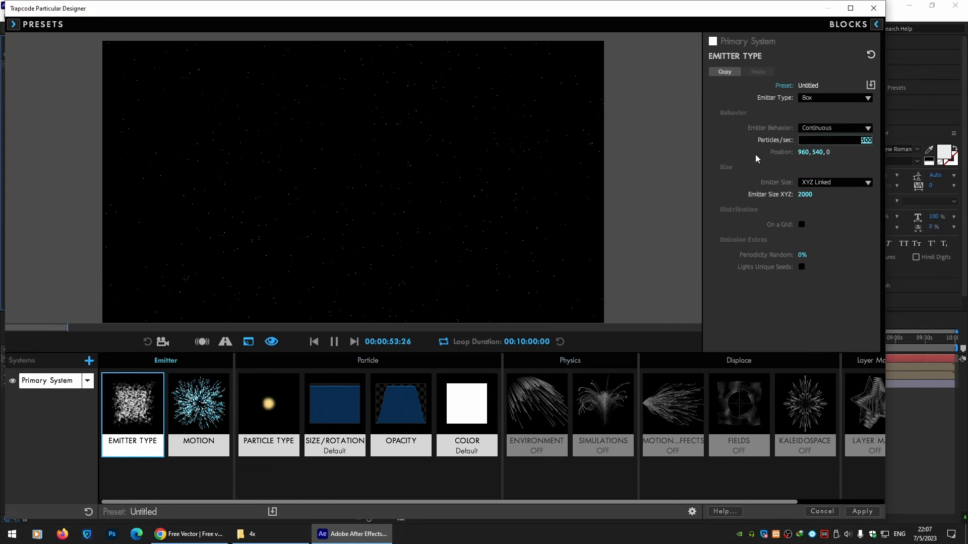
type("80")
key("Return")
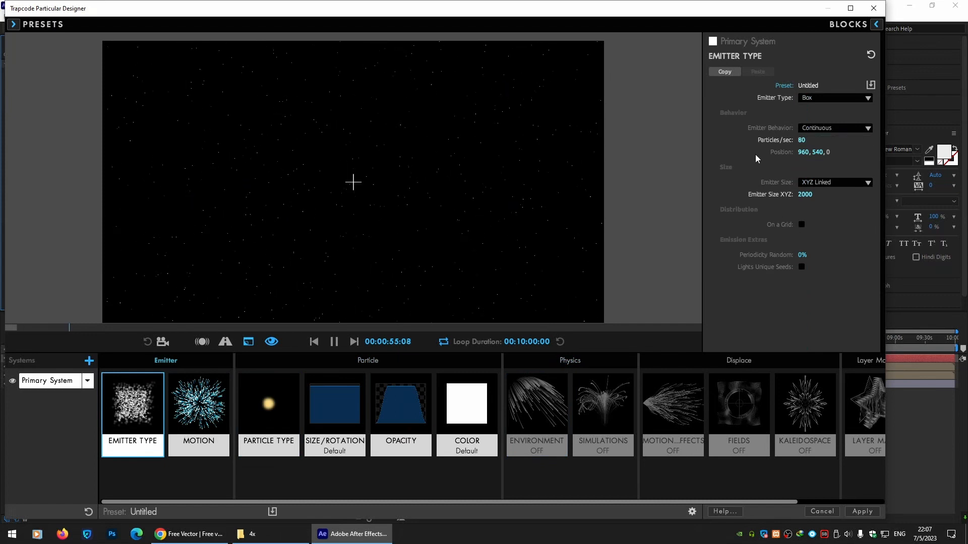
left_click(801, 140)
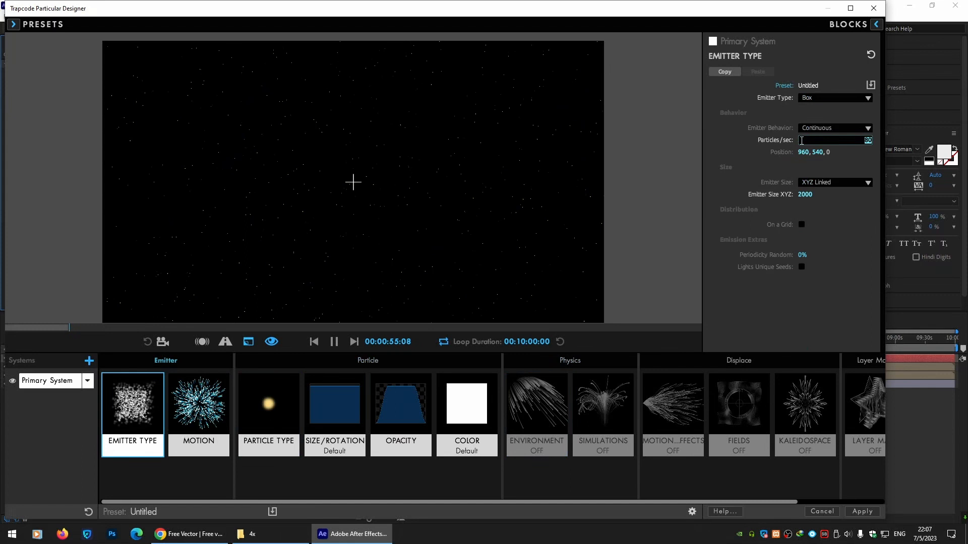
type("800")
key("Return")
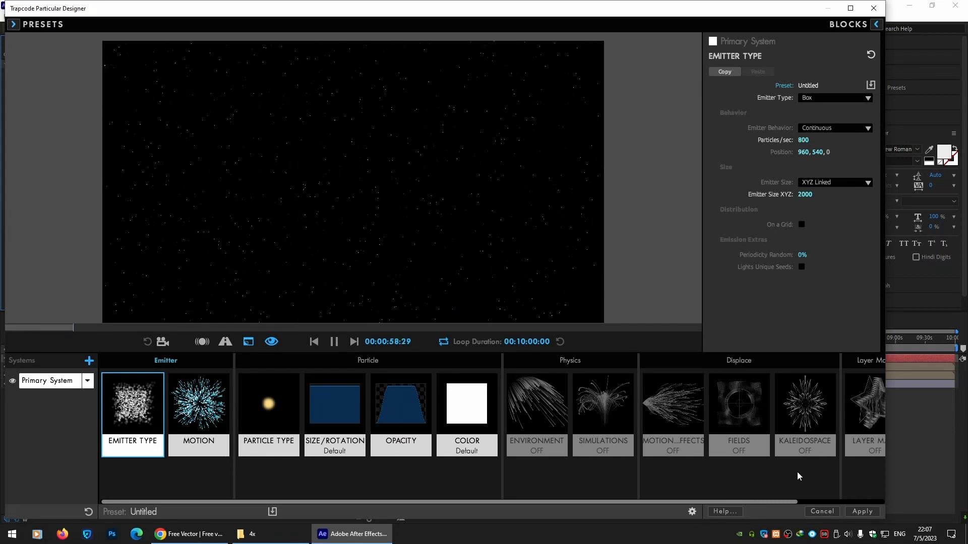
left_click(862, 511)
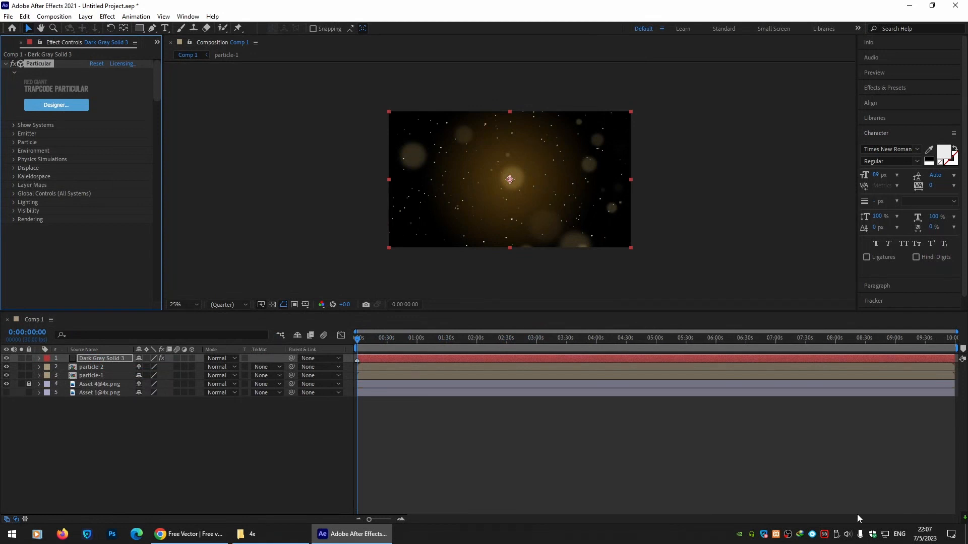
left_click_drag(407, 358, 384, 361)
left_click_drag(744, 360, 954, 361)
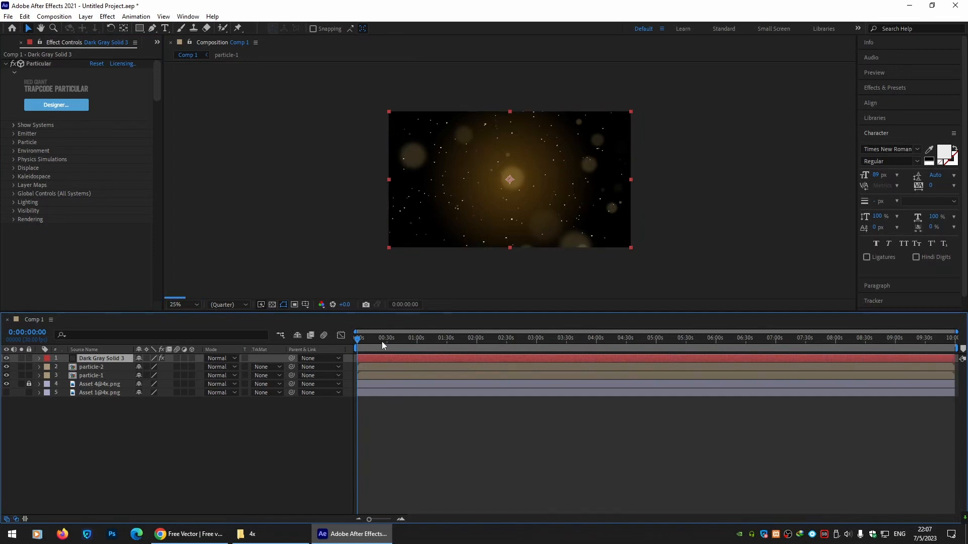
left_click(93, 391)
right_click(93, 392)
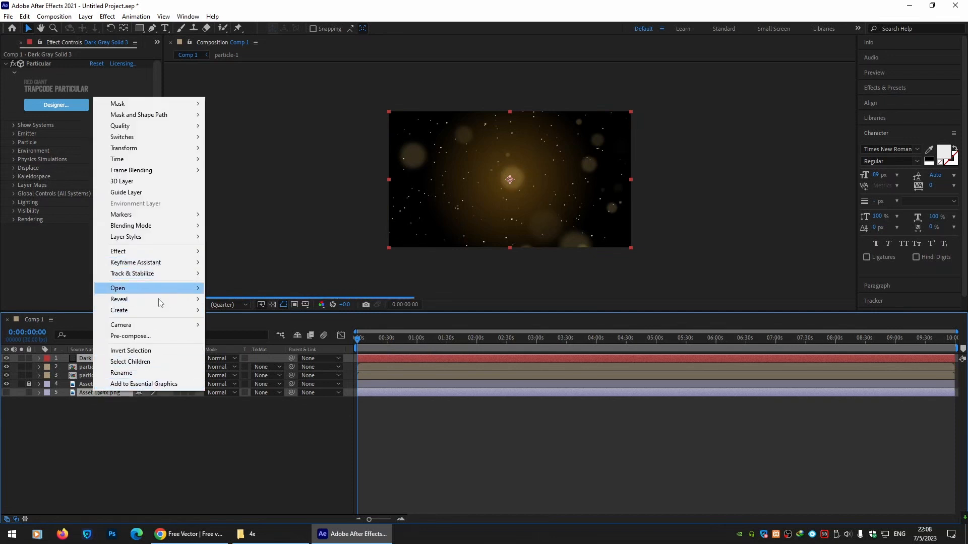
left_click(150, 337)
type("pa")
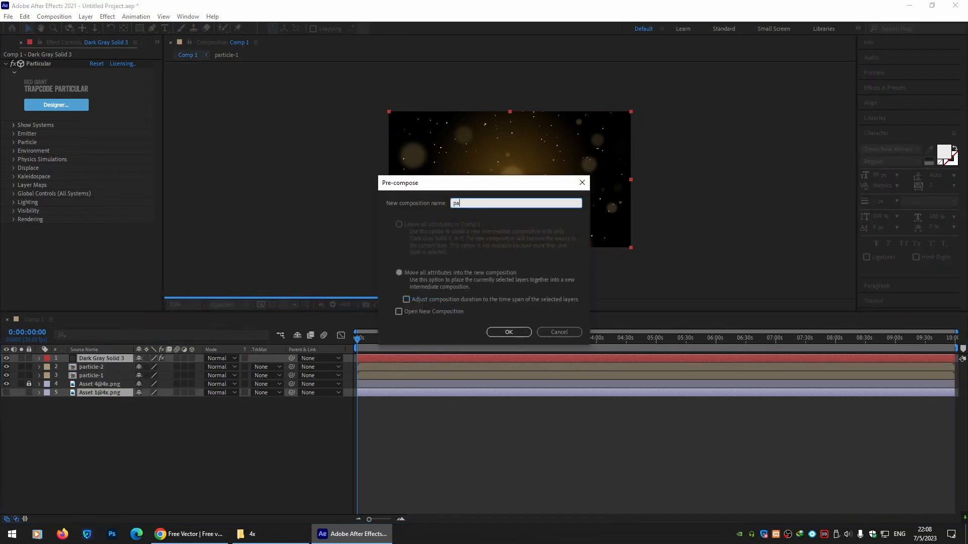
type("rticle-3")
key("Return")
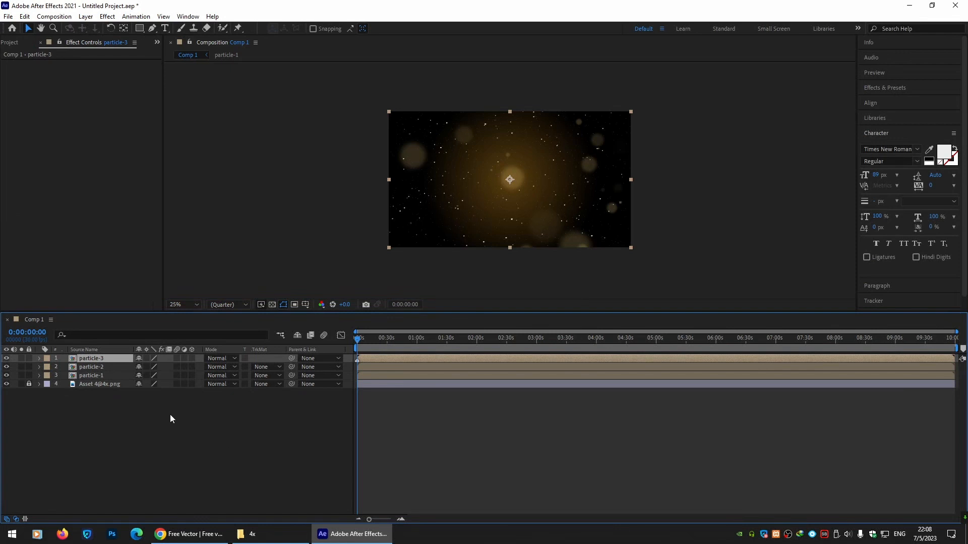
Move the playhead to about 1:13 and play a preview of the composition.
left_click(134, 411)
left_click_drag(368, 336, 429, 340)
key("space")
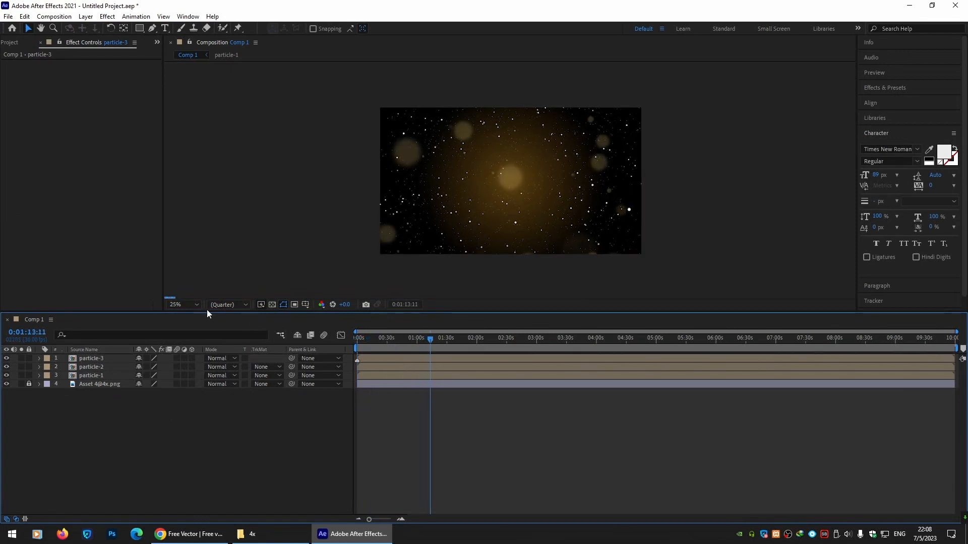